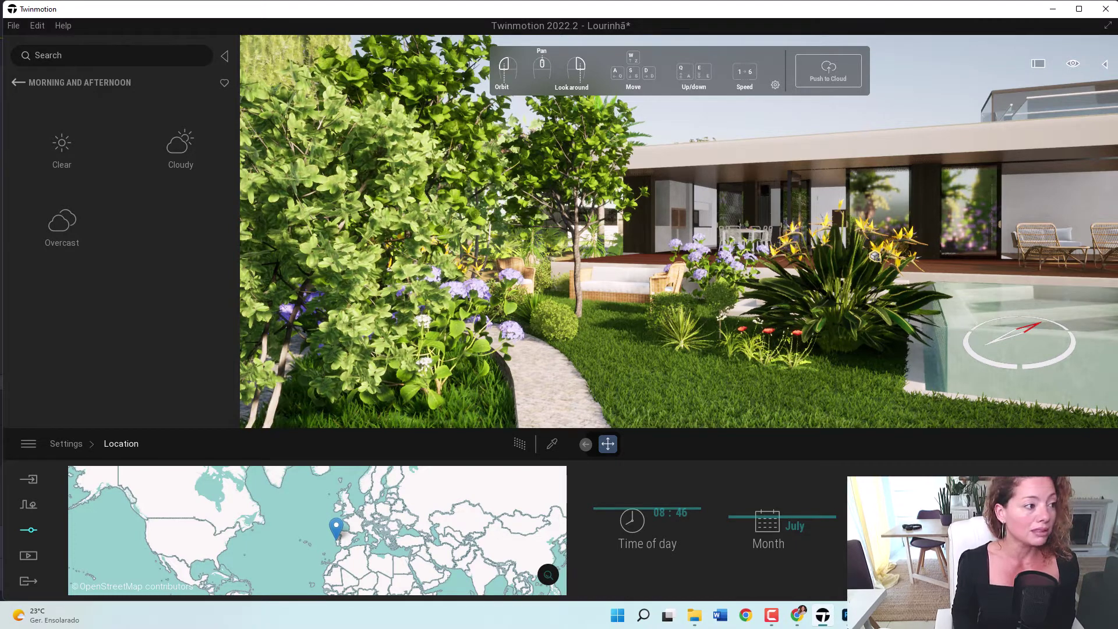
Step: Back out of the Morning and afternoon sky presets to the main Library categories
left_click(18, 82)
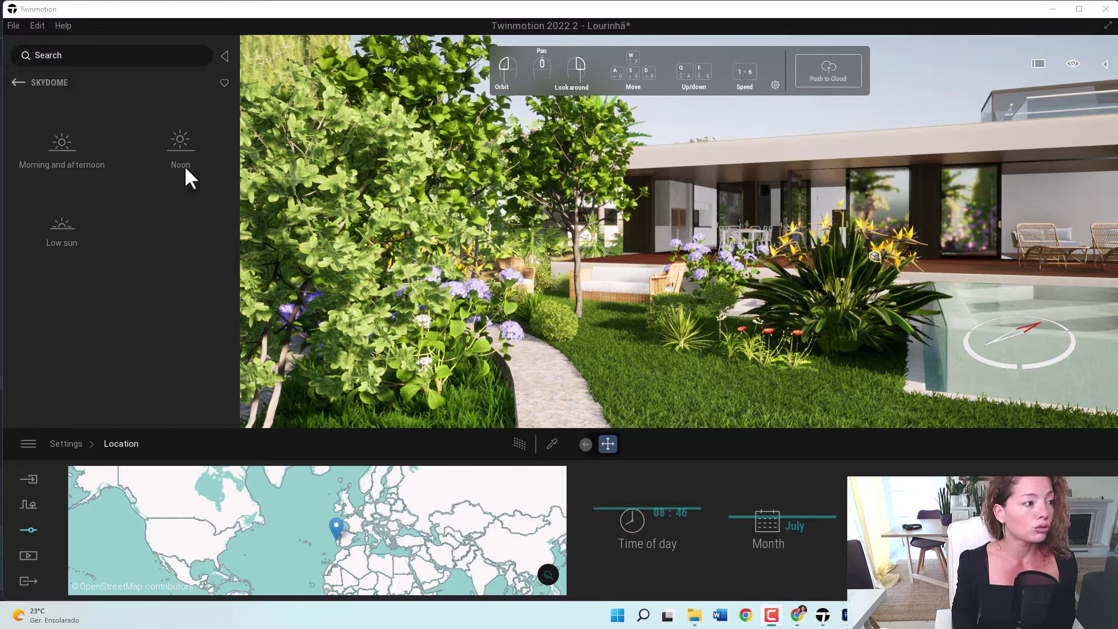
left_click(17, 82)
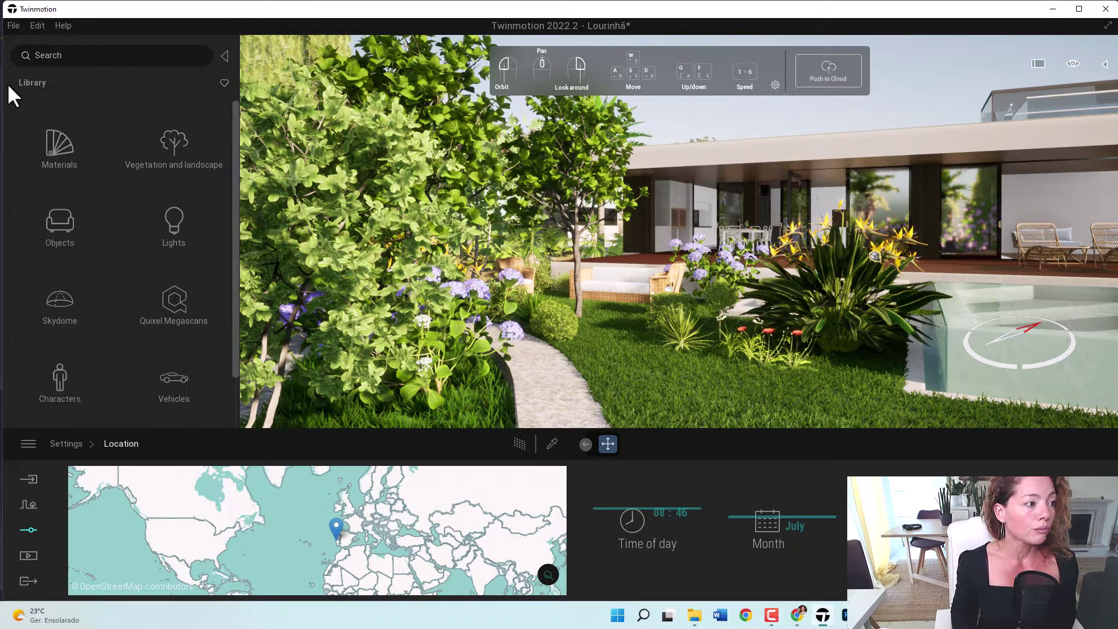
Step: Glance into Vegetation and landscape, then go to Quixel Megascans > 3D Plants
left_click(173, 148)
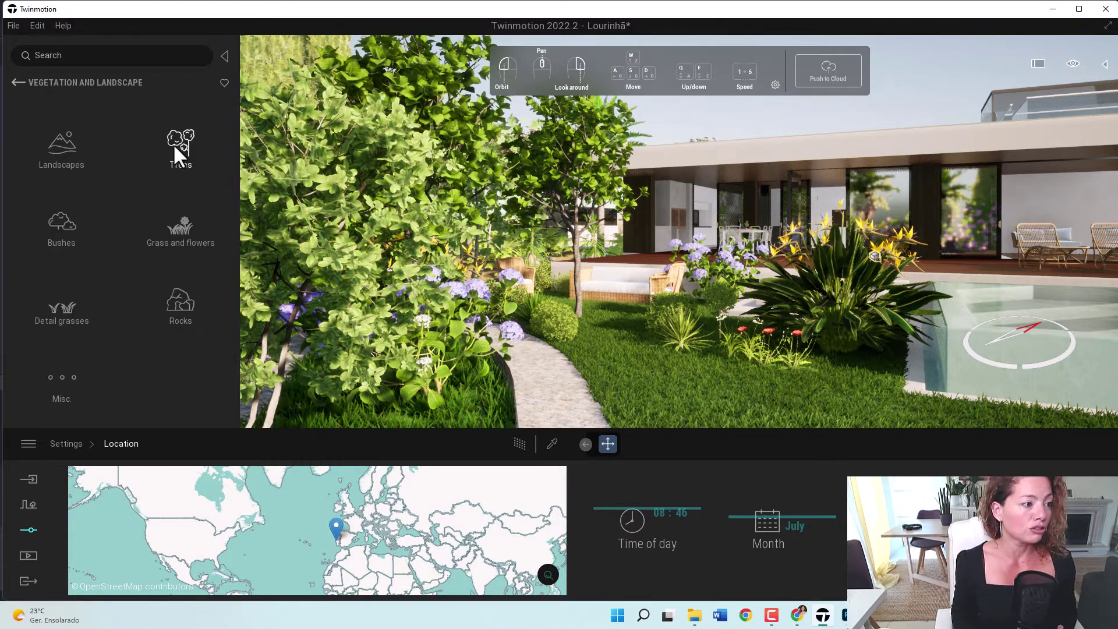
left_click(18, 81)
left_click(165, 306)
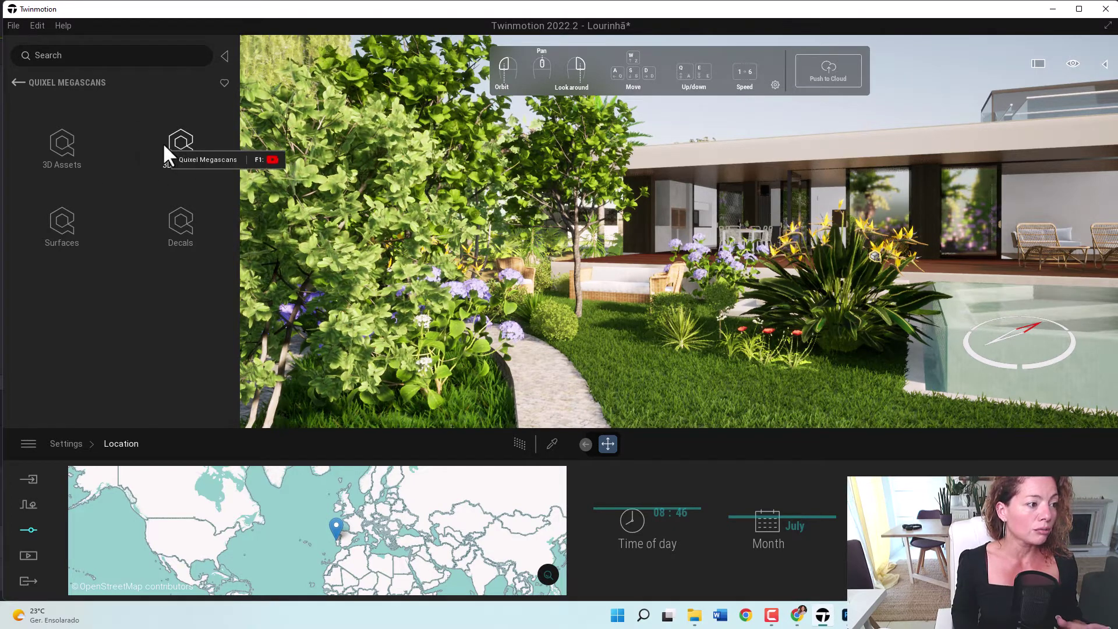
left_click(181, 144)
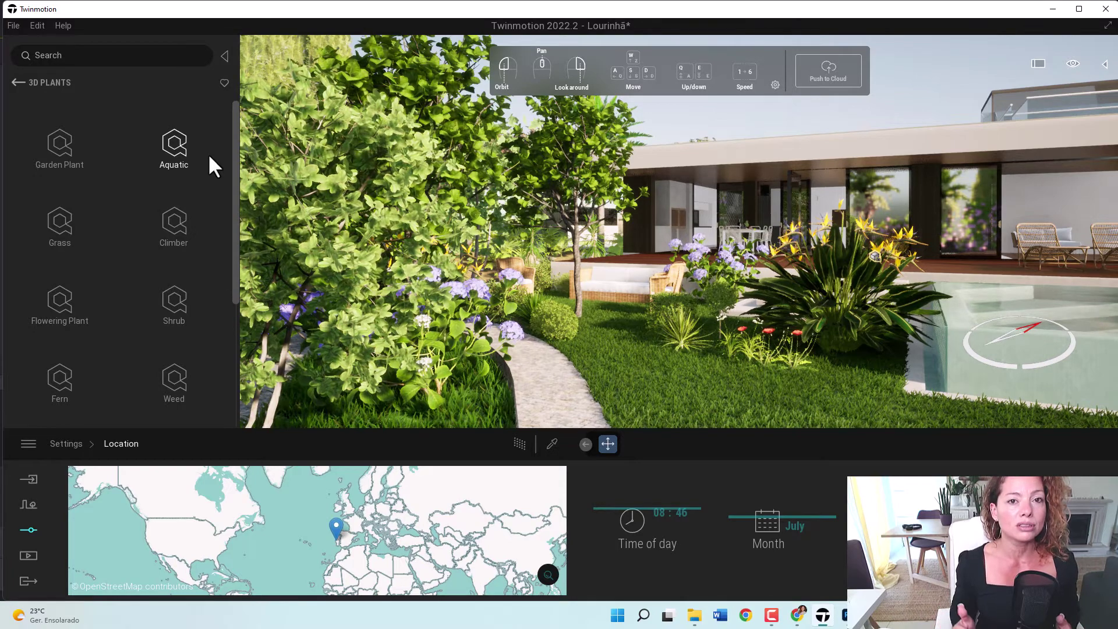
left_click(27, 554)
Step: Show the Settings > Weather panel with its Weather and Season controls
left_click(28, 504)
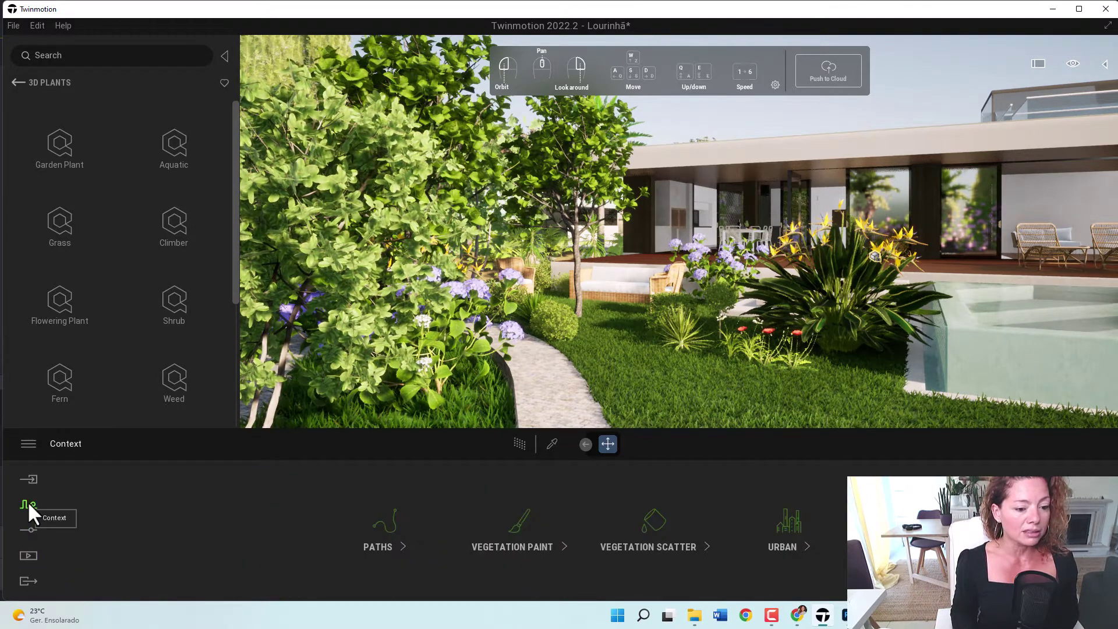
left_click(21, 531)
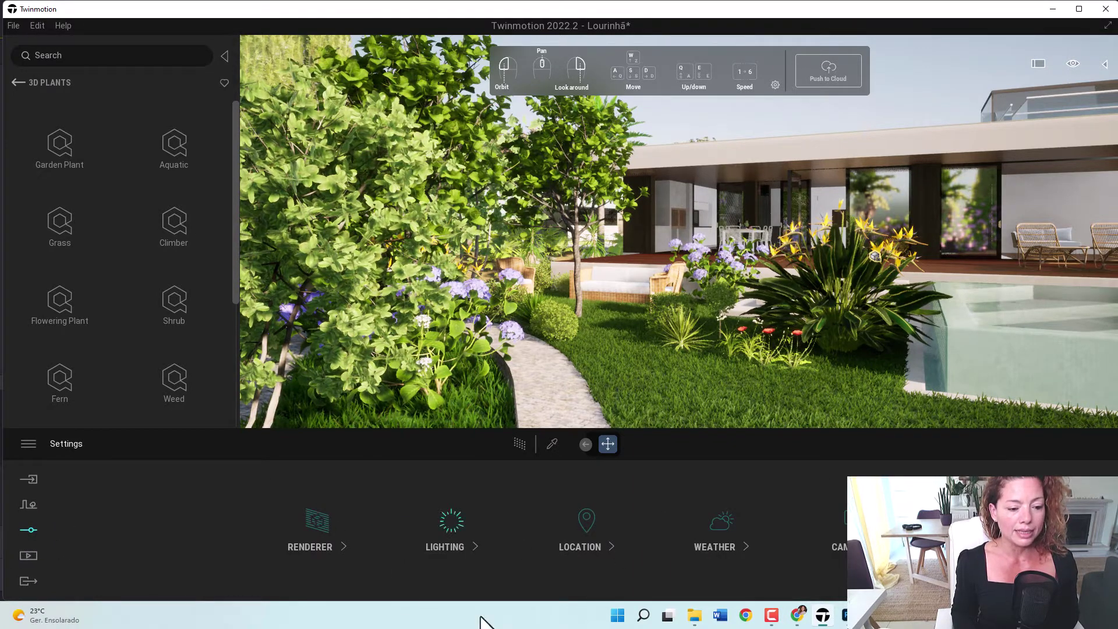
left_click(716, 533)
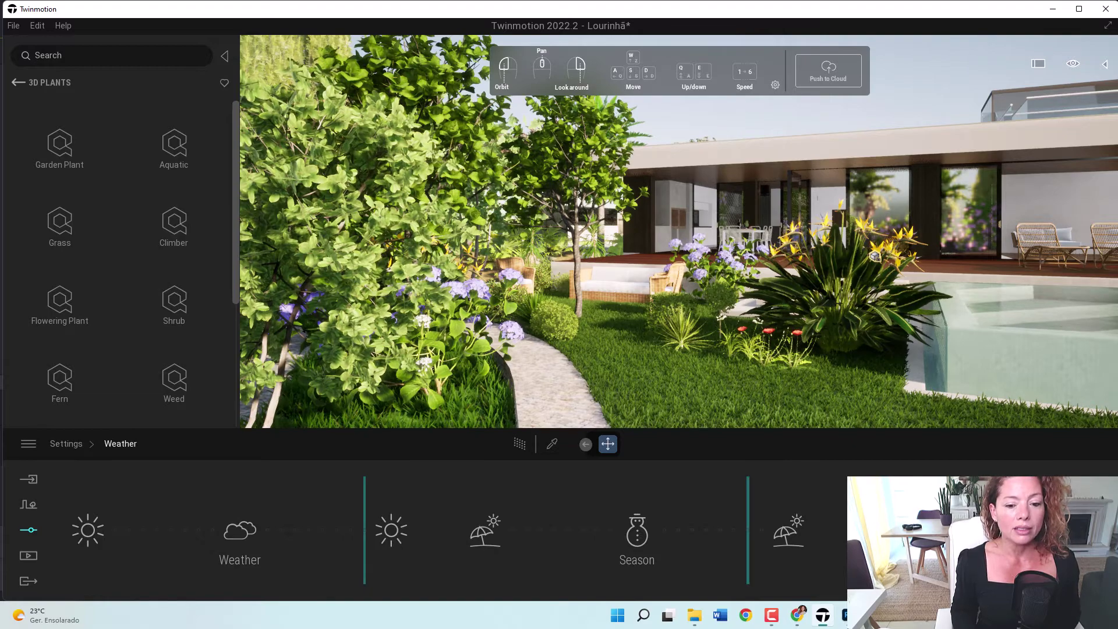
Step: Slide vegetation Growth smaller and larger repeatedly while walking the camera past the fence, house and pool
left_click_drag(1072, 530, 984, 530)
right_click_drag(687, 367, 635, 376)
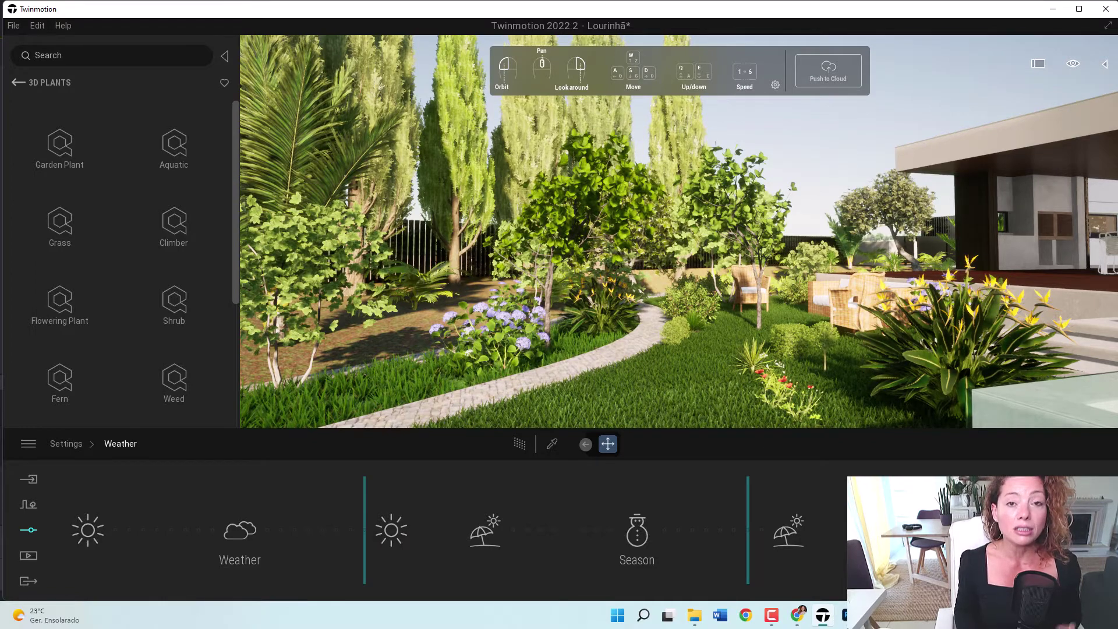
left_click_drag(931, 530, 1028, 530)
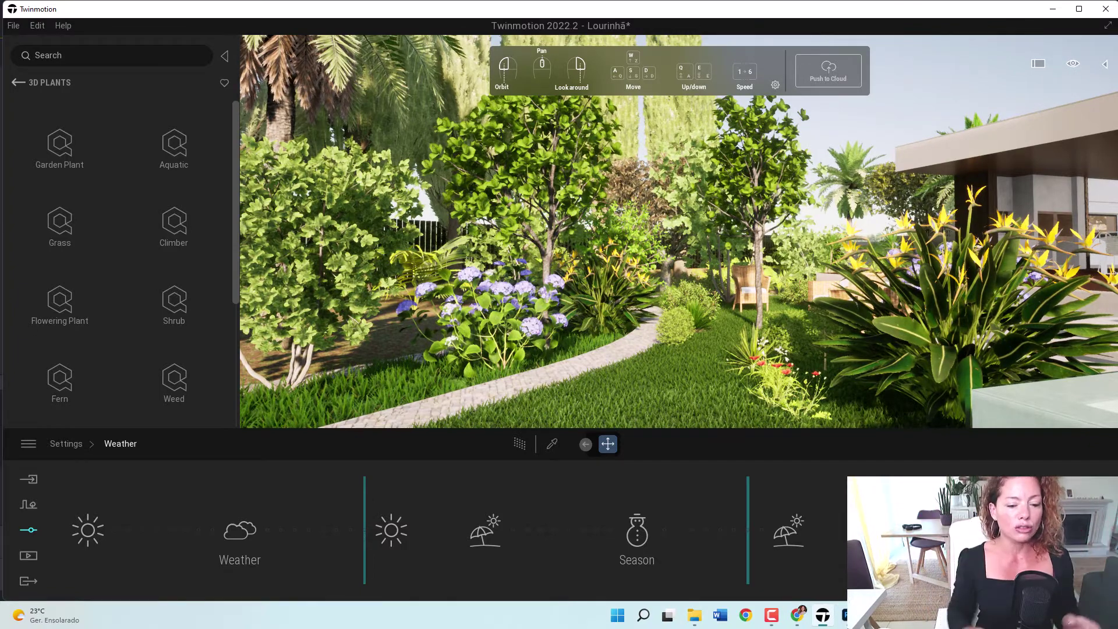
key("w")
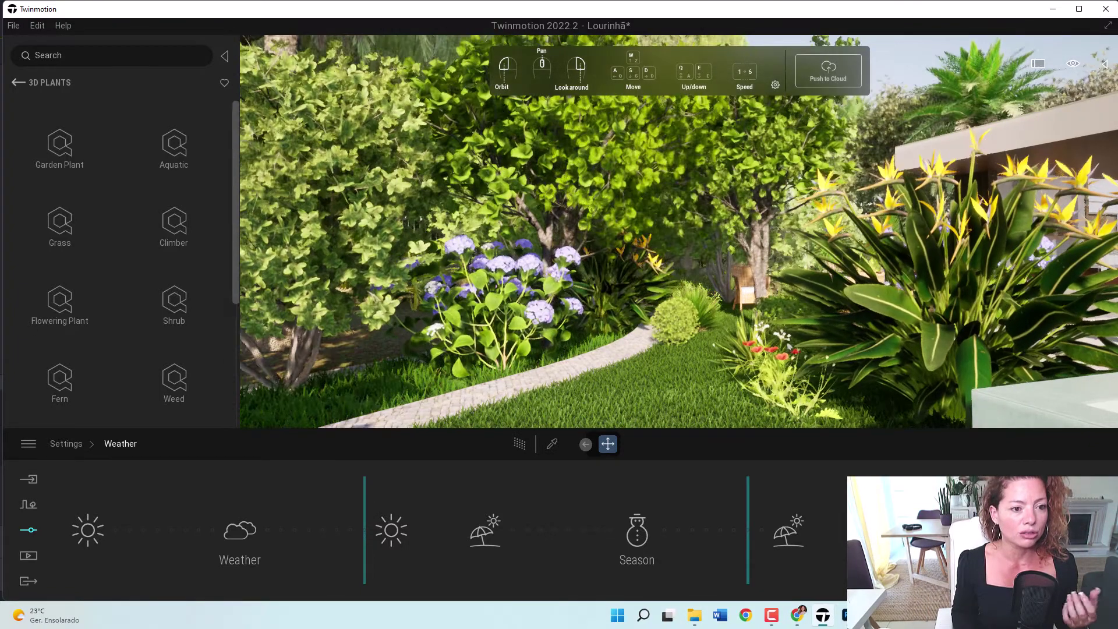
left_click_drag(1027, 530, 941, 530)
mouse_move(567, 272)
right_mouse_down()
mouse_move(699, 273)
mouse_move(553, 272)
right_mouse_up()
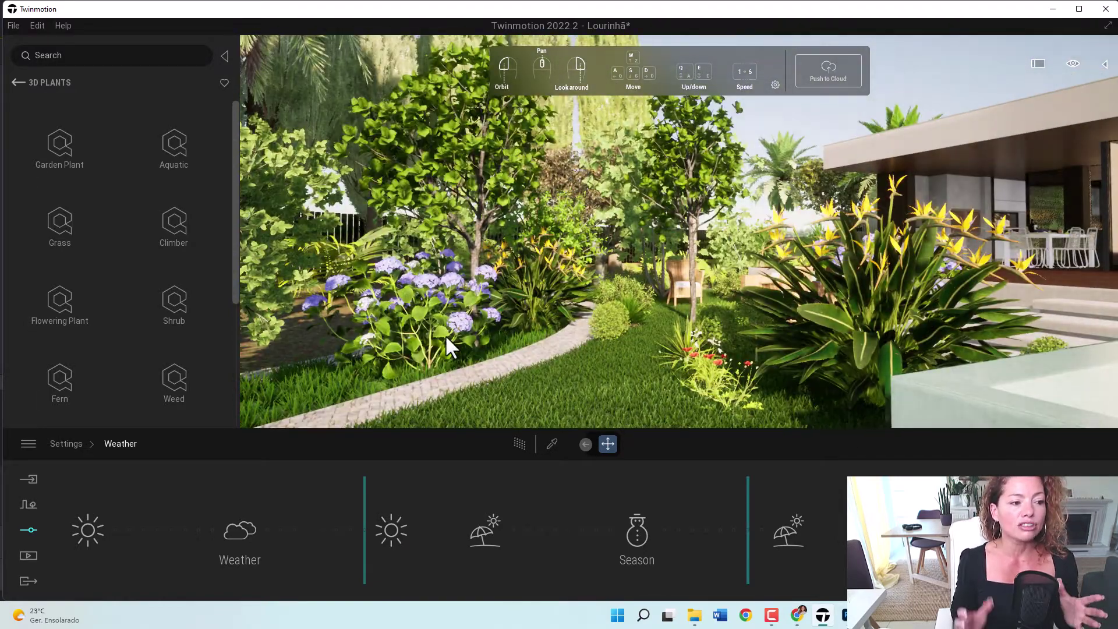
key("s")
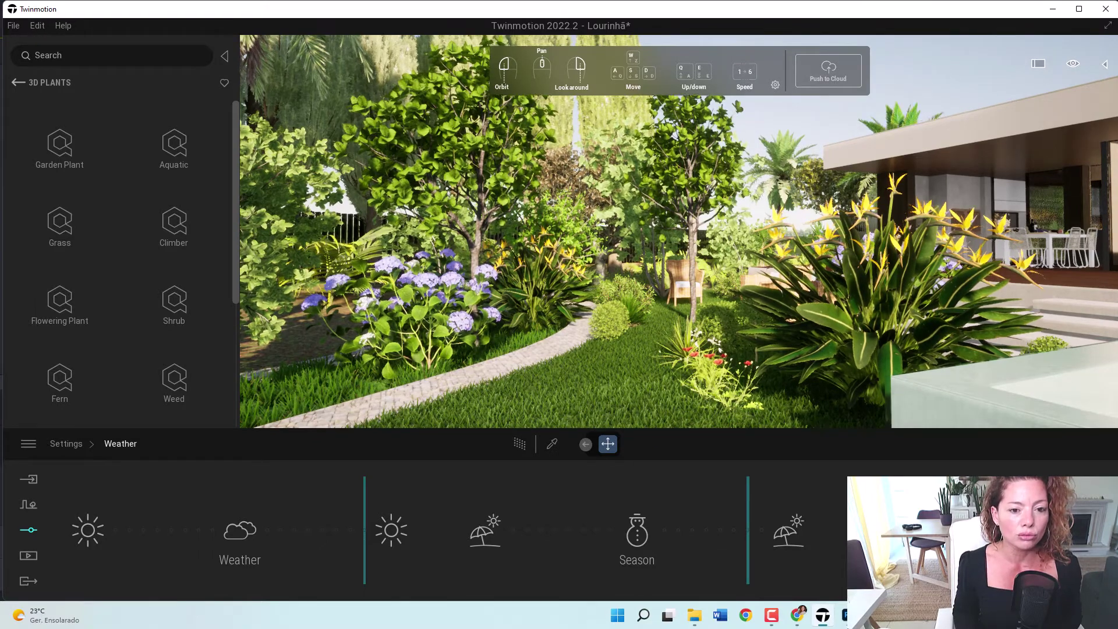
left_click_drag(955, 529, 1031, 530)
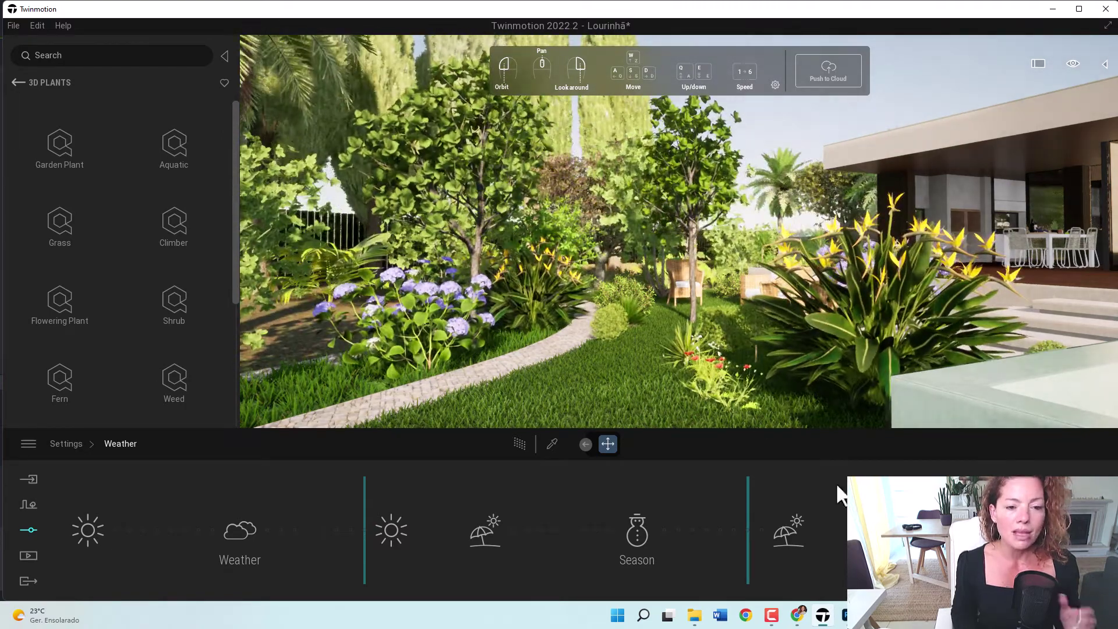
right_click_drag(720, 338, 839, 341)
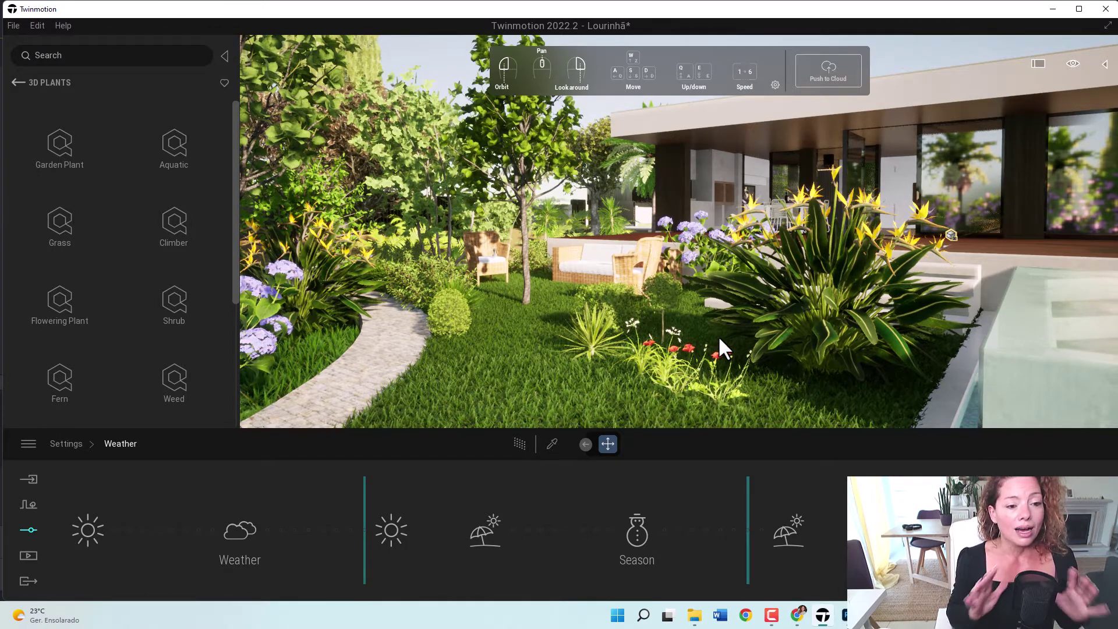
Step: Fly close to the yellow bird-of-paradise by the pool, then dolly back to frame it against the house
key("w")
right_click_drag(595, 284, 681, 284)
key("w")
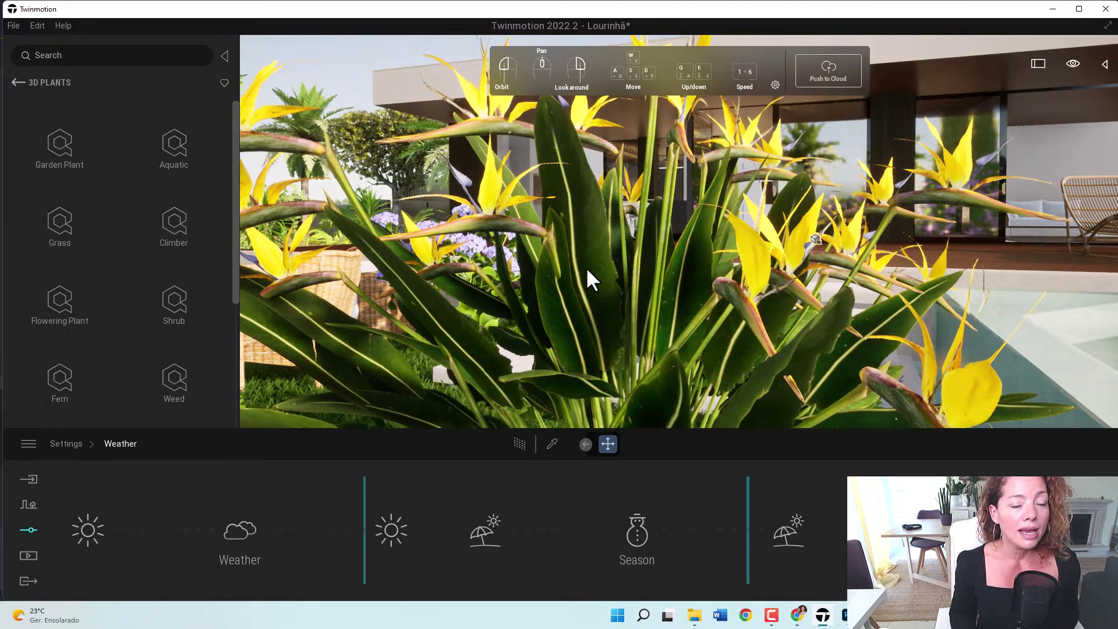
scroll(585, 267, "down", 8)
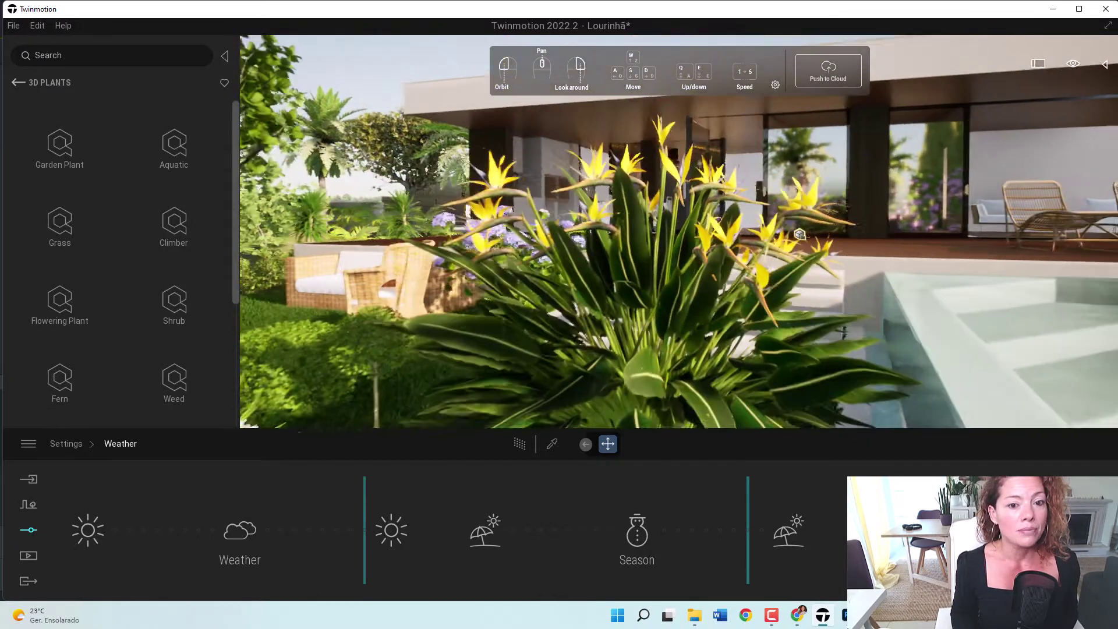
scroll(586, 267, "down", 2)
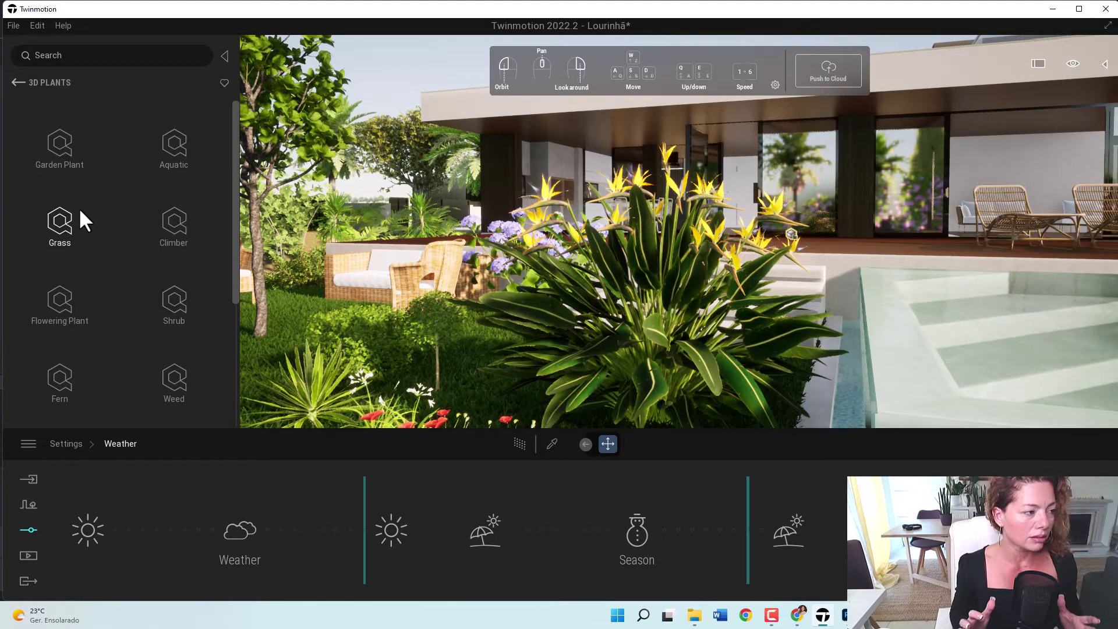
Step: Return to 3D Plants, open Garden Plant and scroll through its plant tiles
left_click(18, 76)
left_click(184, 145)
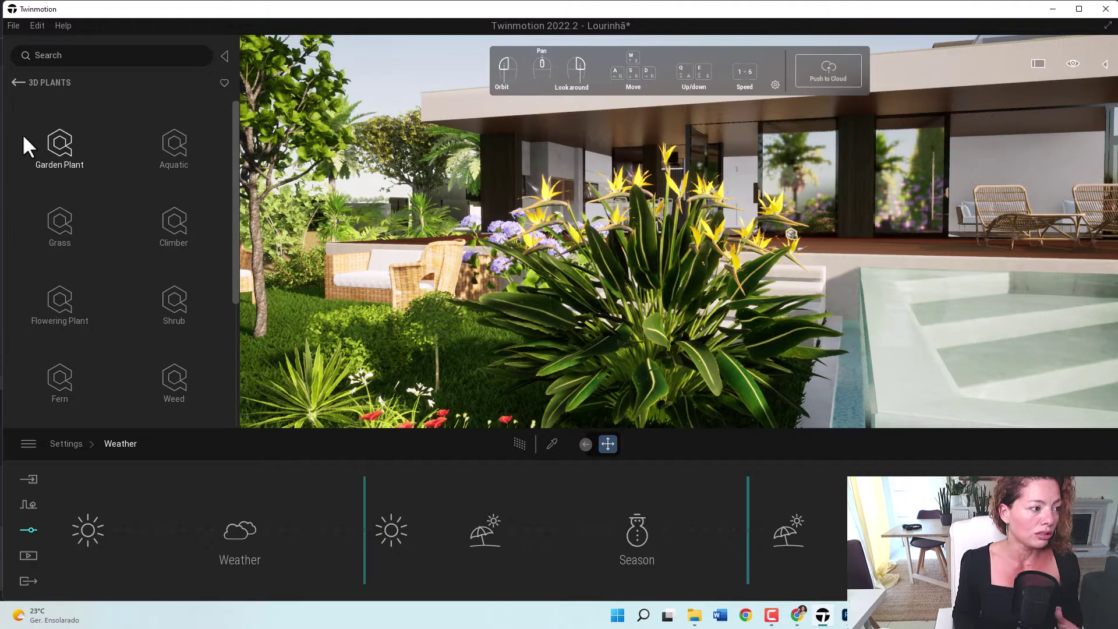
left_click(61, 142)
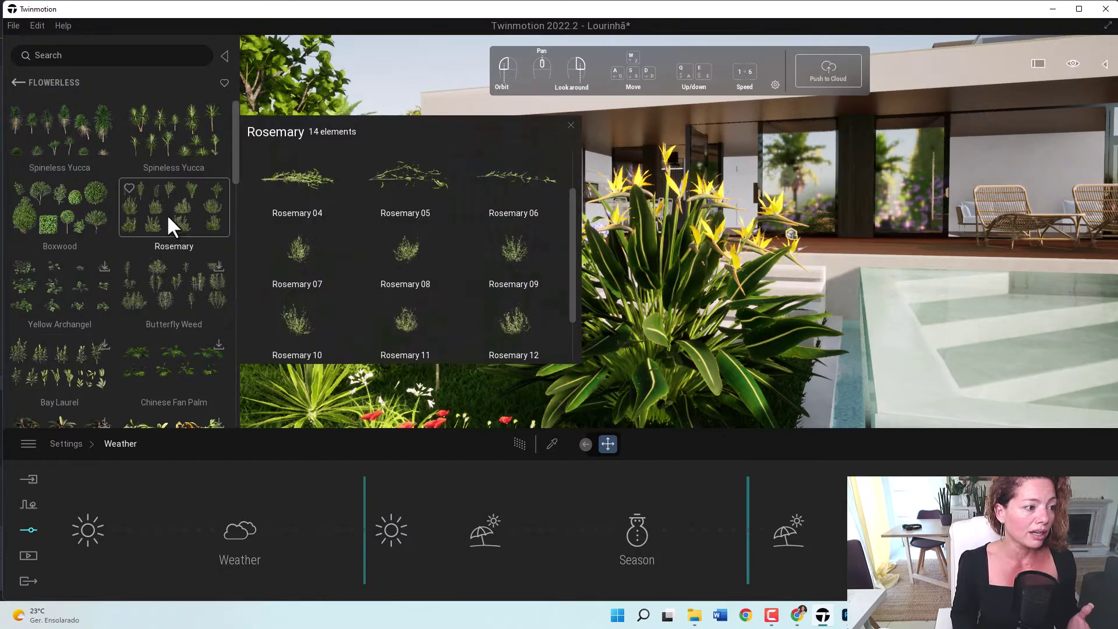
scroll(177, 281, "down", 2)
scroll(118, 309, "down", 1)
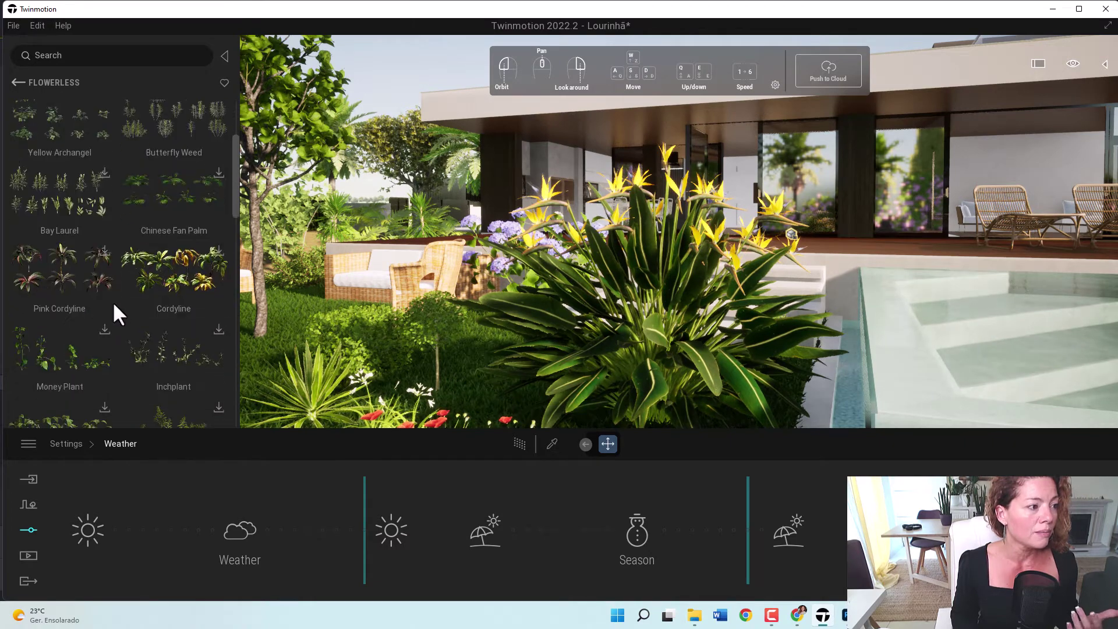
scroll(113, 301, "up", 1)
Step: Turn the favourites-only filter off and go back into the Garden Plant category
left_click(224, 82)
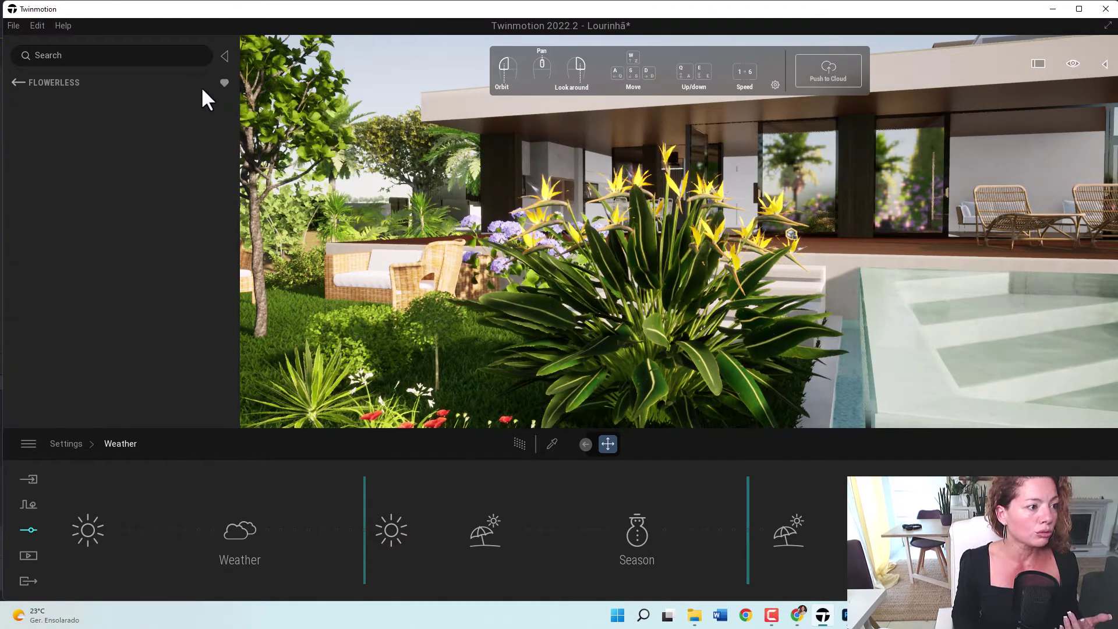
left_click(19, 82)
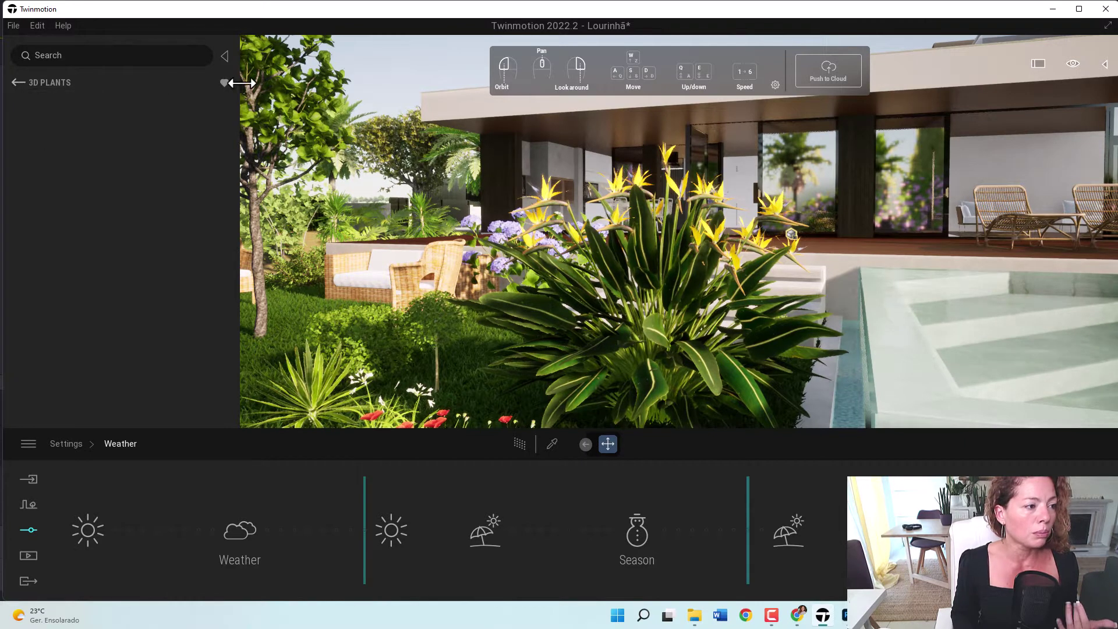
left_click(224, 81)
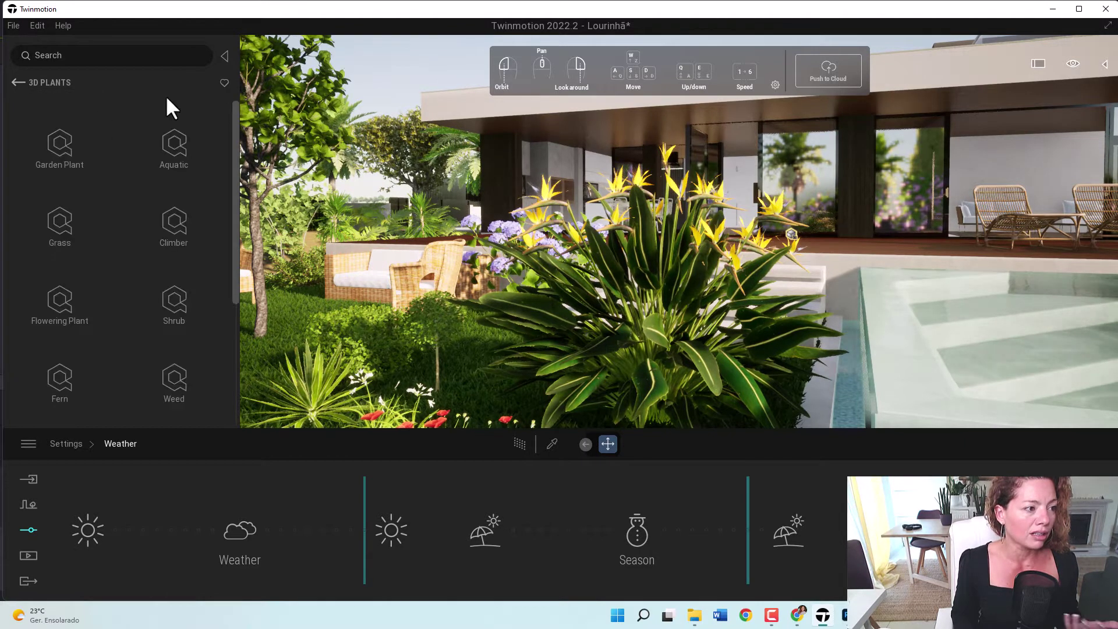
left_click(65, 149)
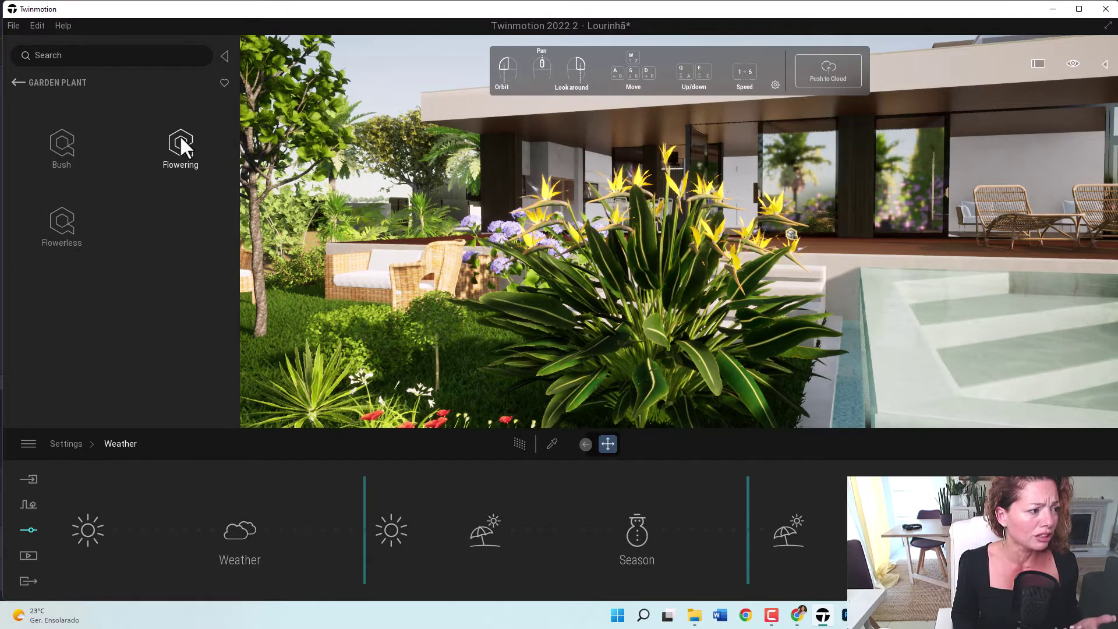
Step: Browse the Bush and Flowering garden plants, ending on the Flowerless list
left_click(60, 148)
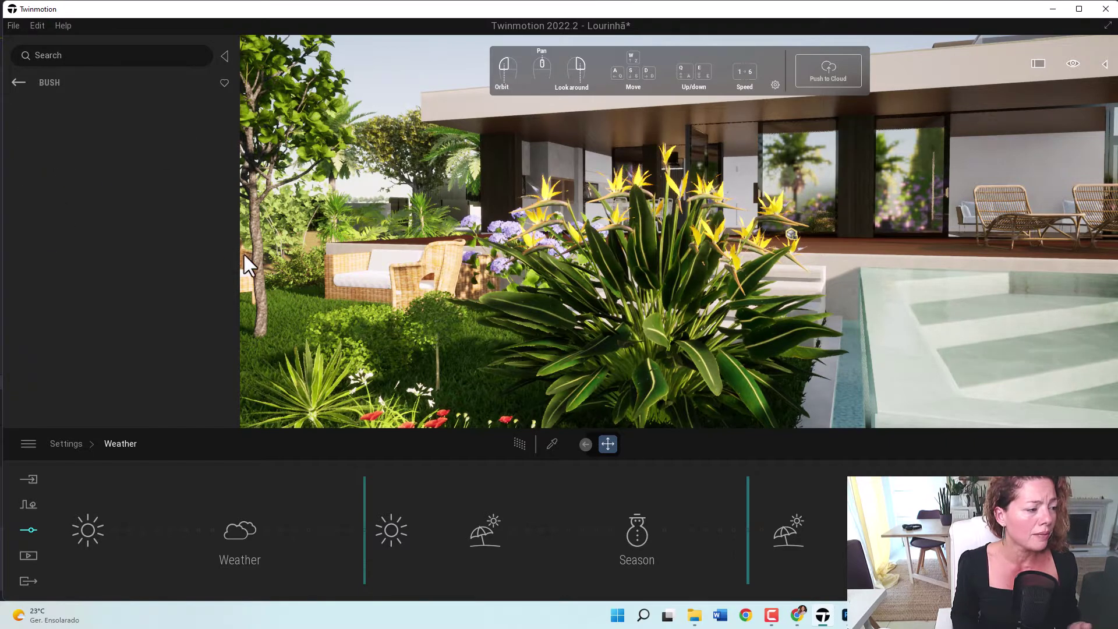
left_click(19, 81)
left_click(191, 160)
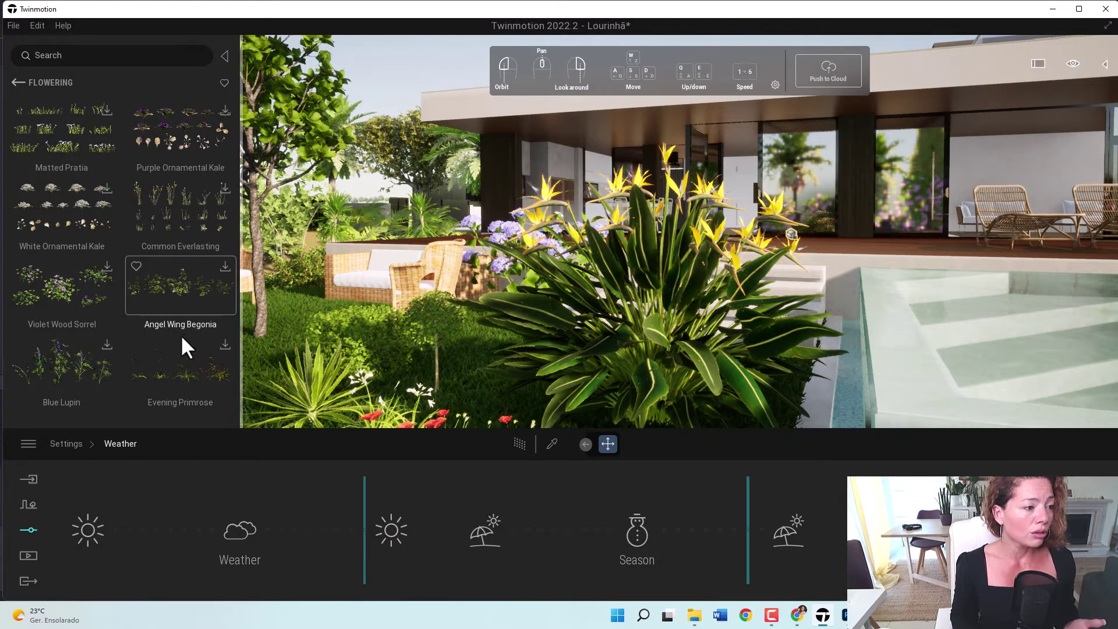
left_click(18, 82)
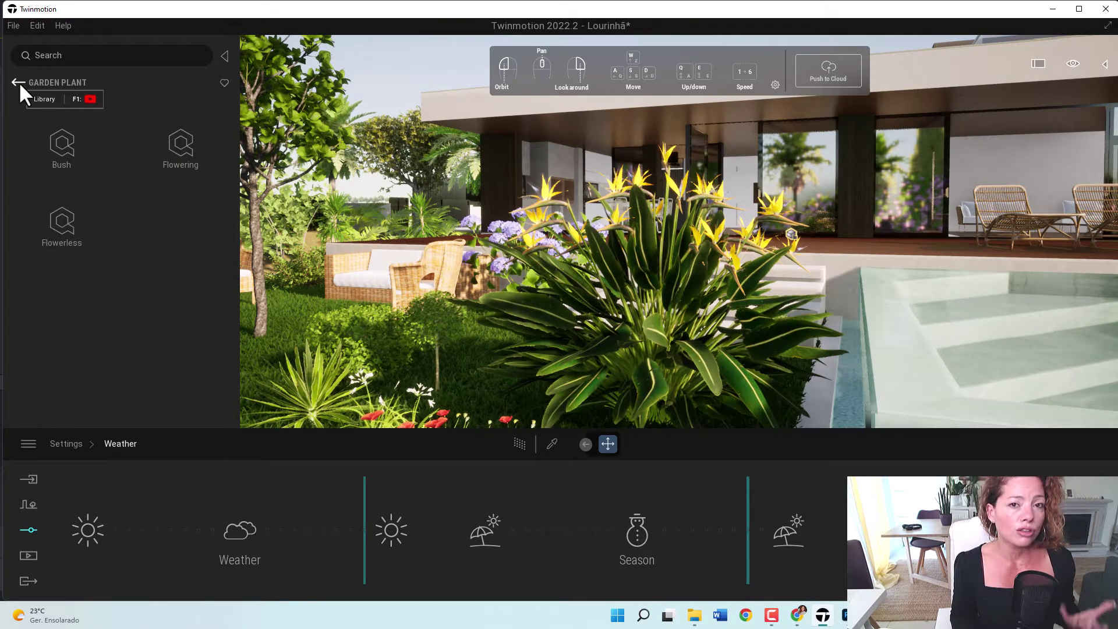
left_click(68, 226)
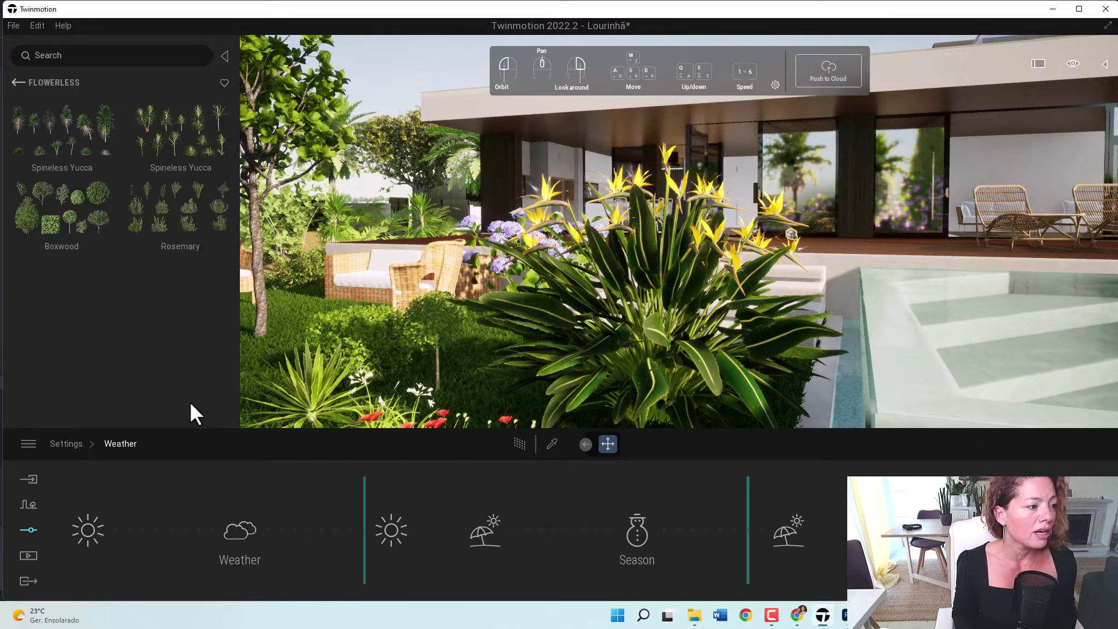
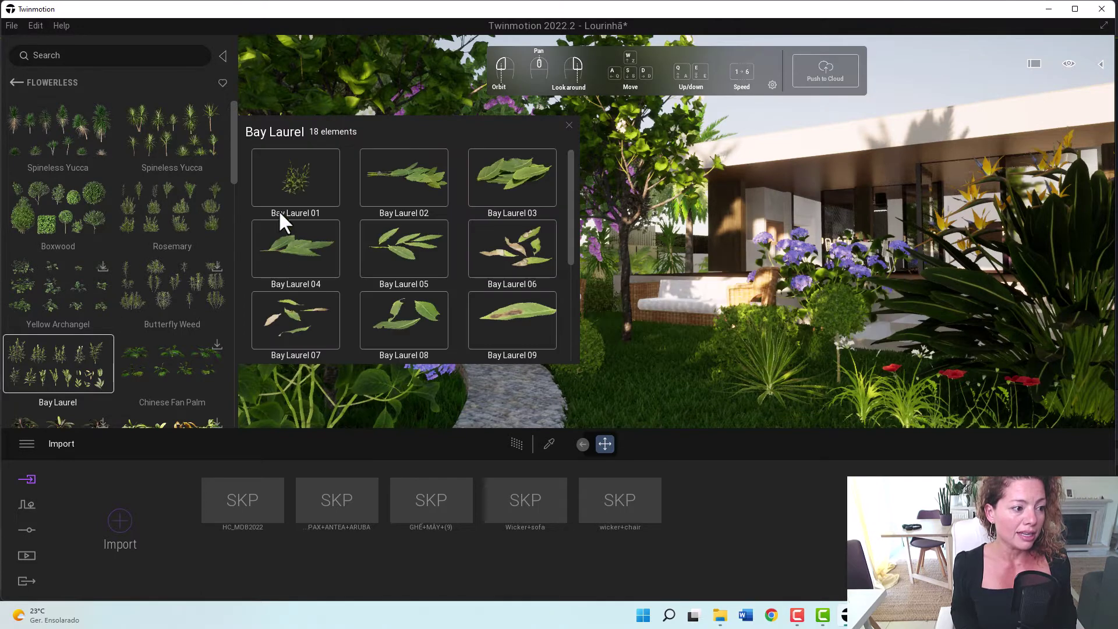
Step: Drag a Bay Laurel 11 shrub onto the stone garden path and zoom in on it
scroll(460, 240, "down", 4)
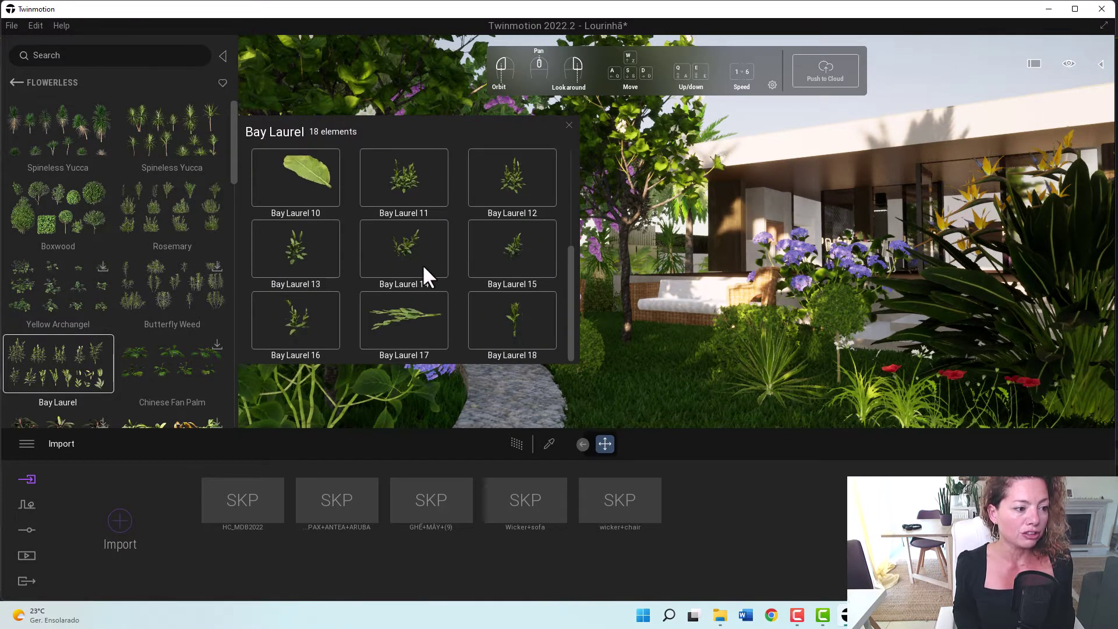
scroll(500, 256, "up", 2)
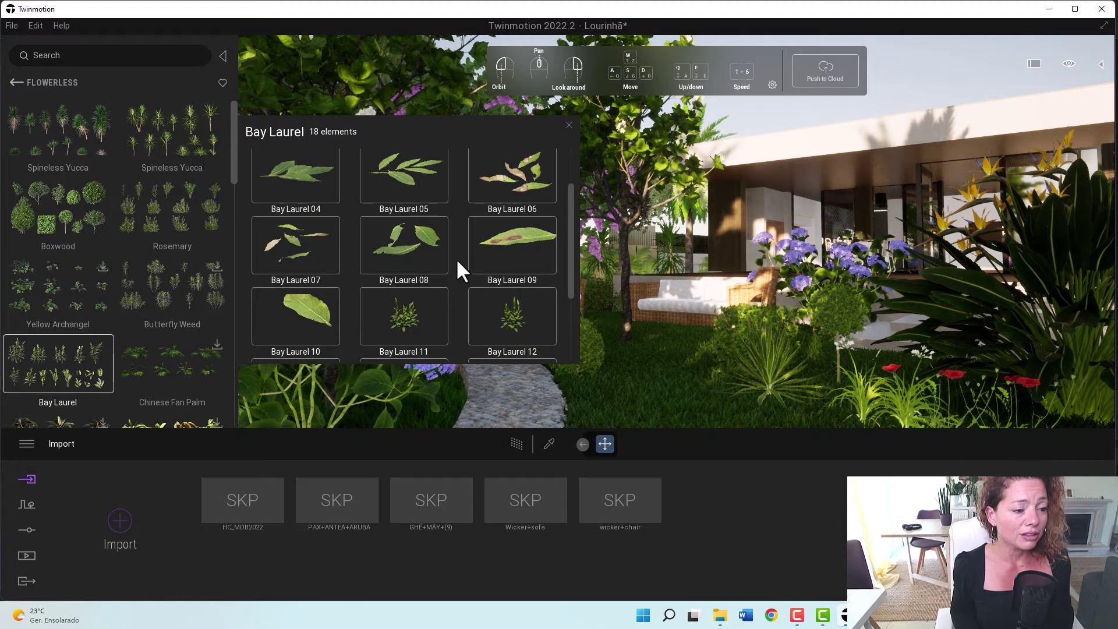
scroll(429, 288, "down", 3)
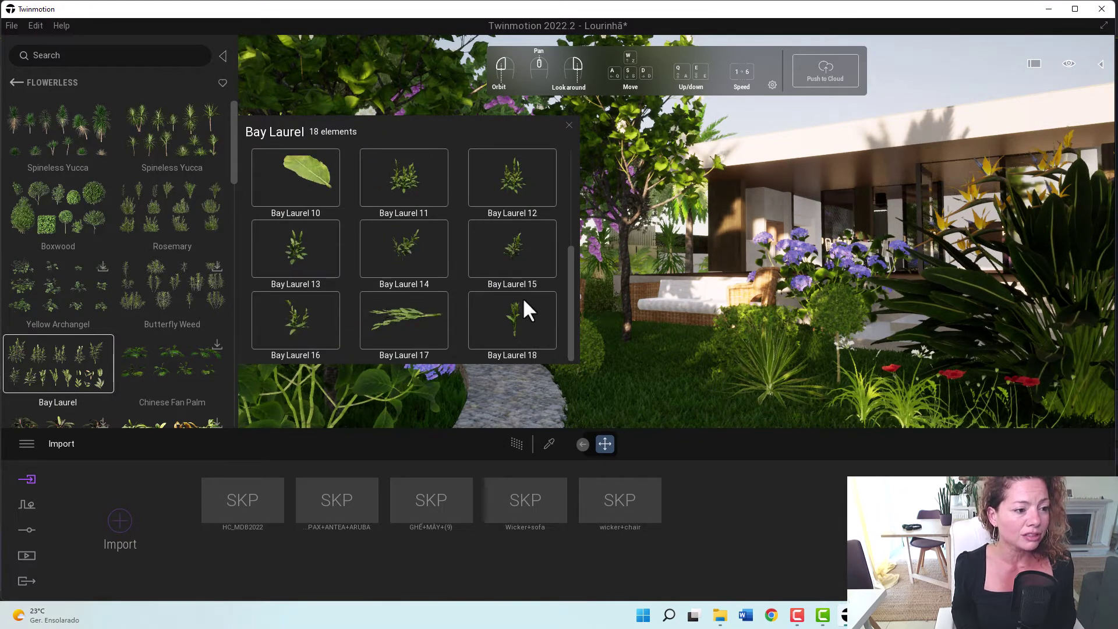
scroll(506, 294, "up", 2)
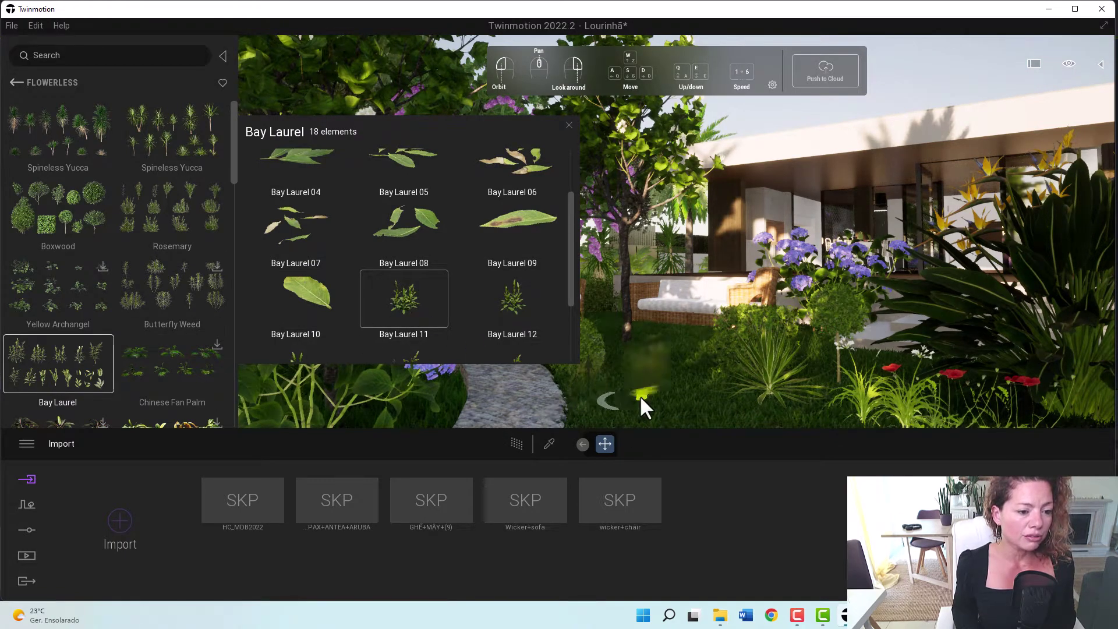
left_click_drag(641, 397, 698, 327)
scroll(710, 340, "up", 4)
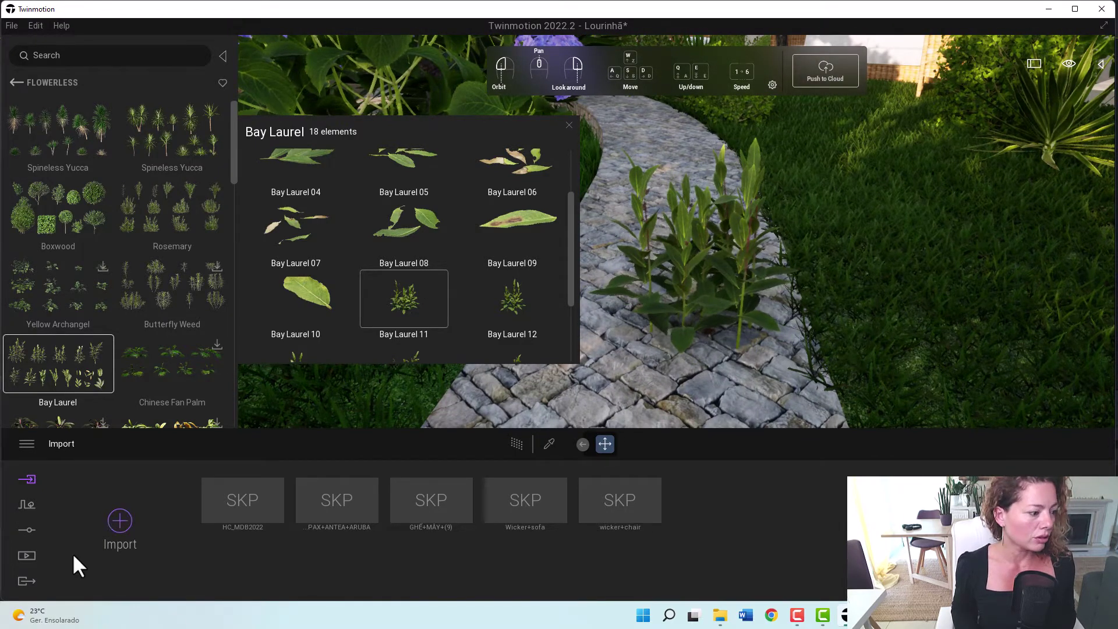
Step: Raise the Weather Growth slider so the plants grow larger
left_click(24, 503)
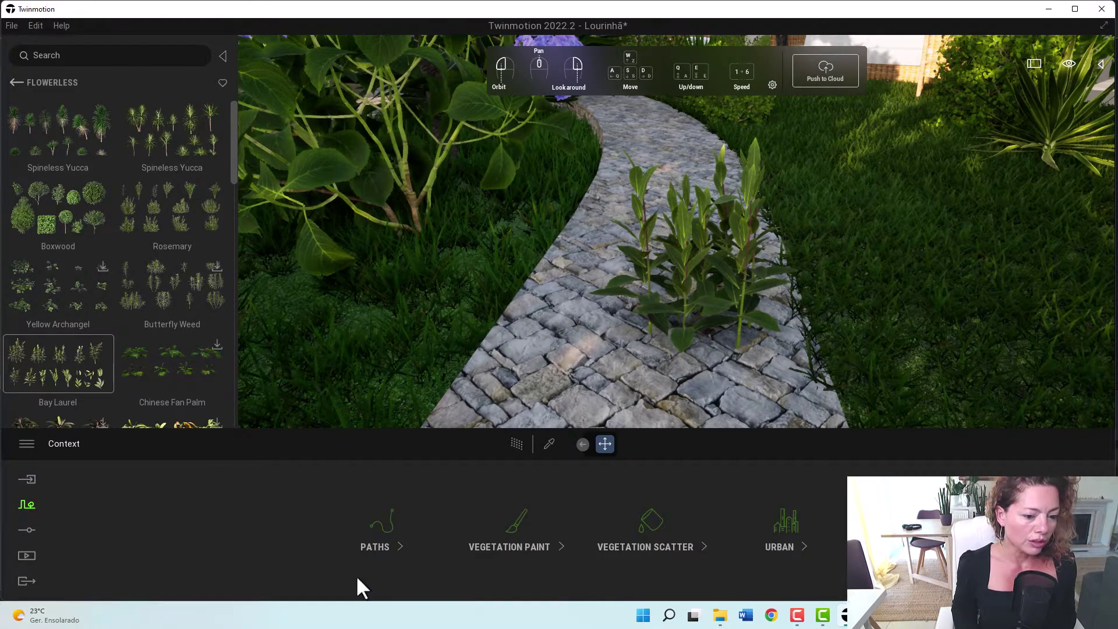
left_click(26, 530)
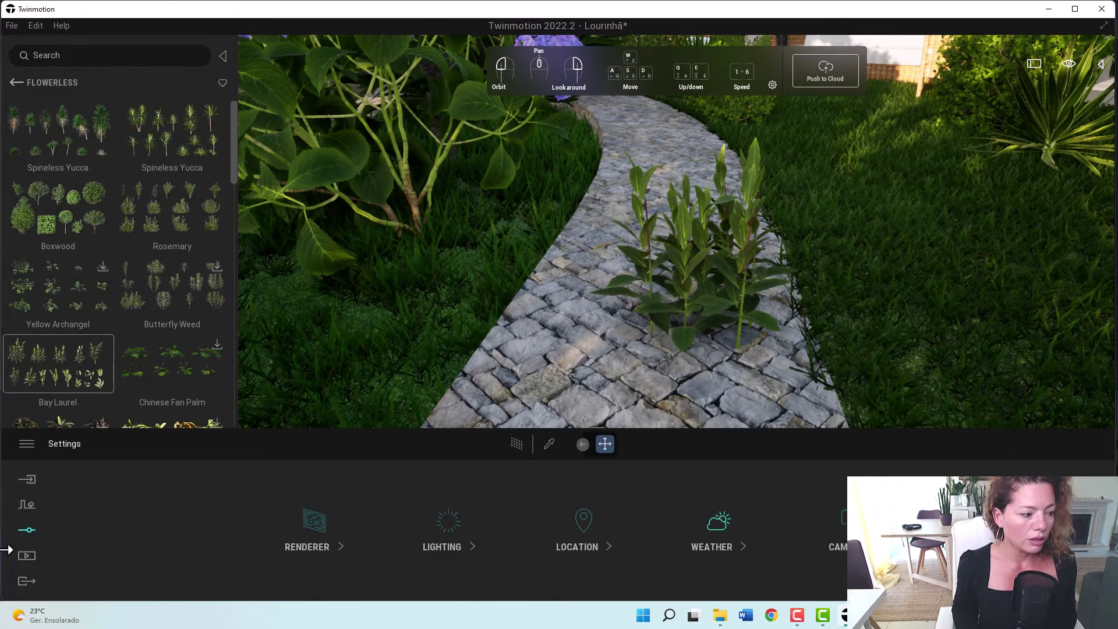
left_click(721, 526)
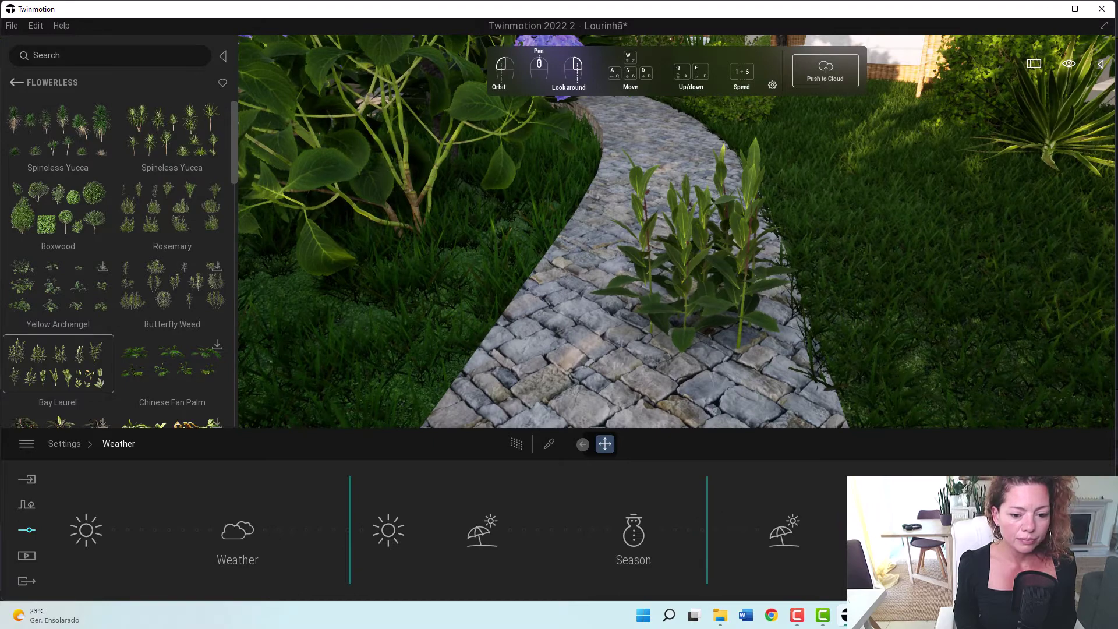
mouse_move(874, 527)
left_mouse_down()
mouse_move(868, 458)
mouse_move(872, 565)
mouse_move(871, 527)
left_mouse_up()
key("s")
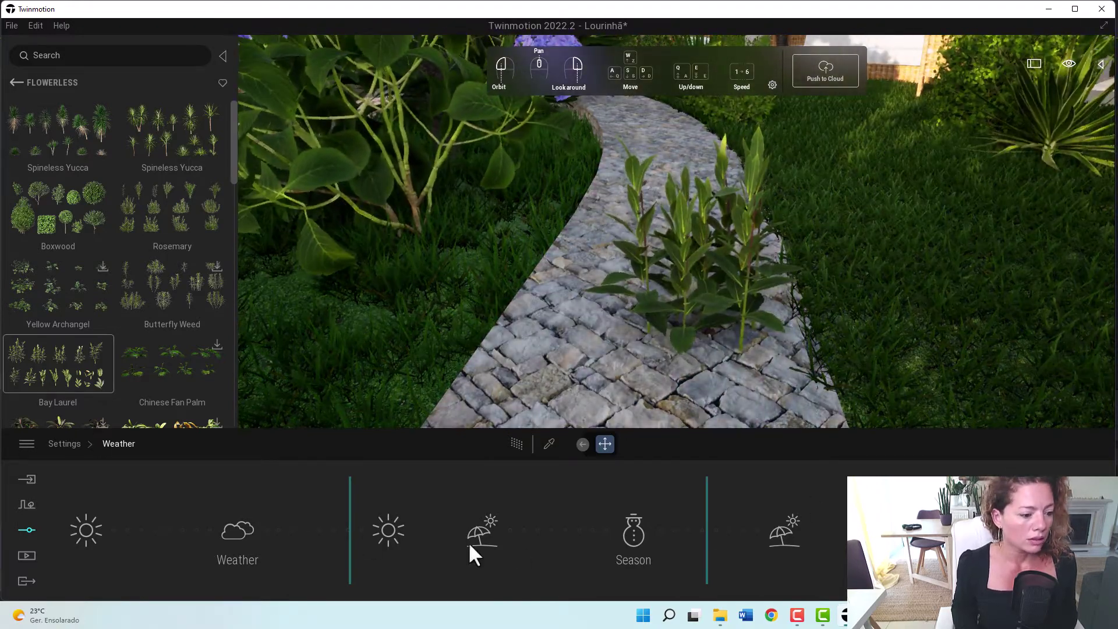
Step: Set the time of day to 12:00 in July and back away to frame the garden and pool
left_click(62, 446)
left_click(579, 519)
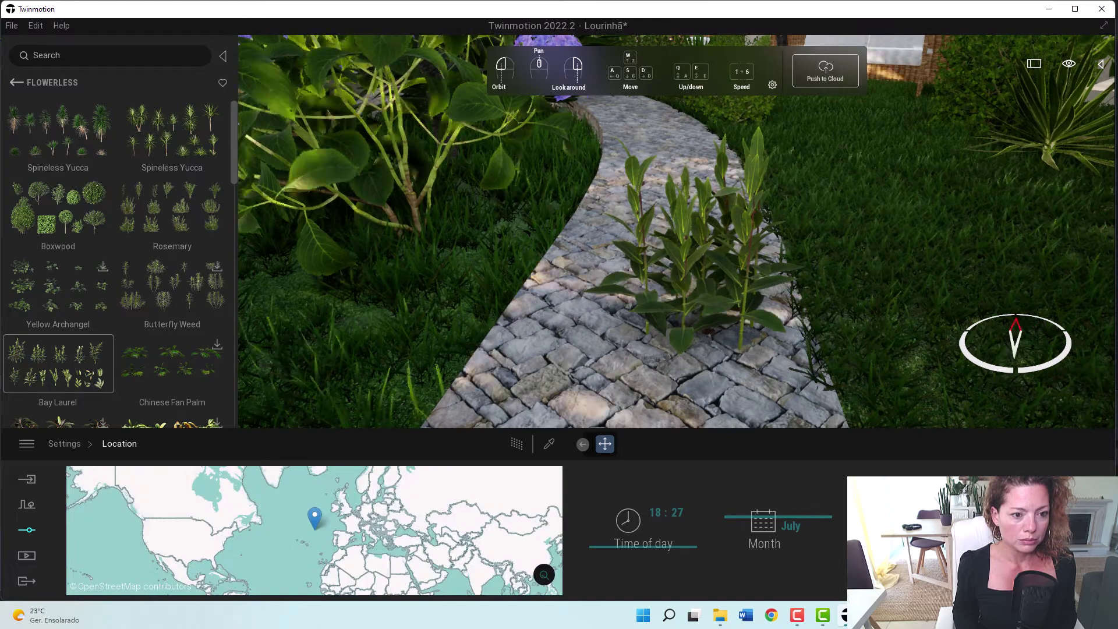
left_click_drag(643, 545, 635, 521)
mouse_move(739, 279)
right_mouse_down()
mouse_move(748, 280)
mouse_move(734, 283)
right_mouse_up()
key("s")
key("d")
key("s")
scroll(735, 282, "up", 3)
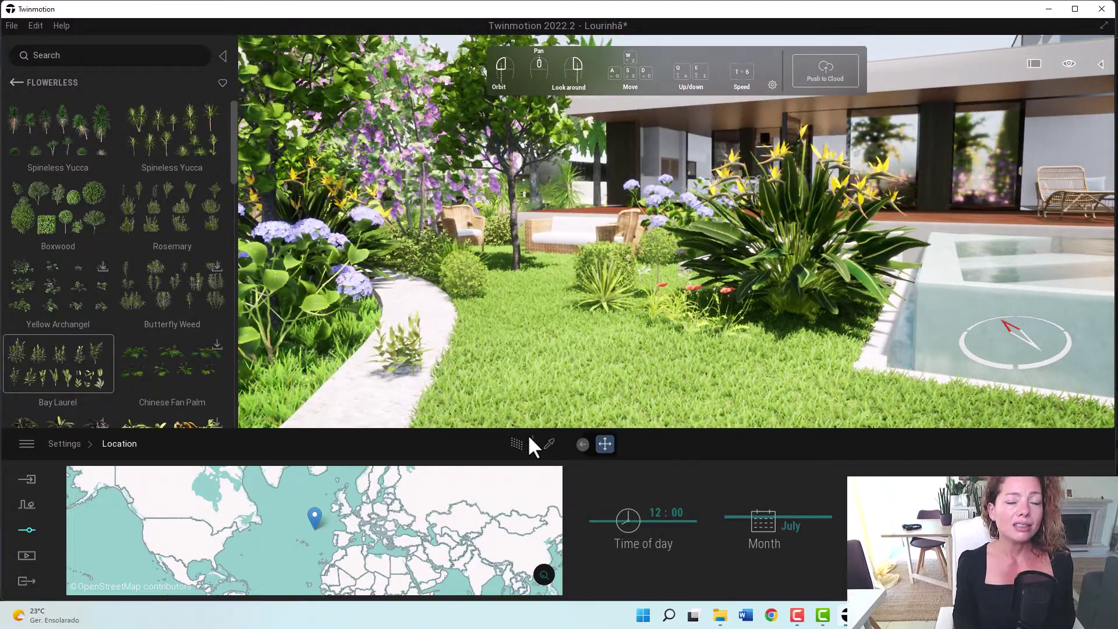
Step: Find Bay Laurel 11 in the Scene object list and delete it
left_click(1102, 65)
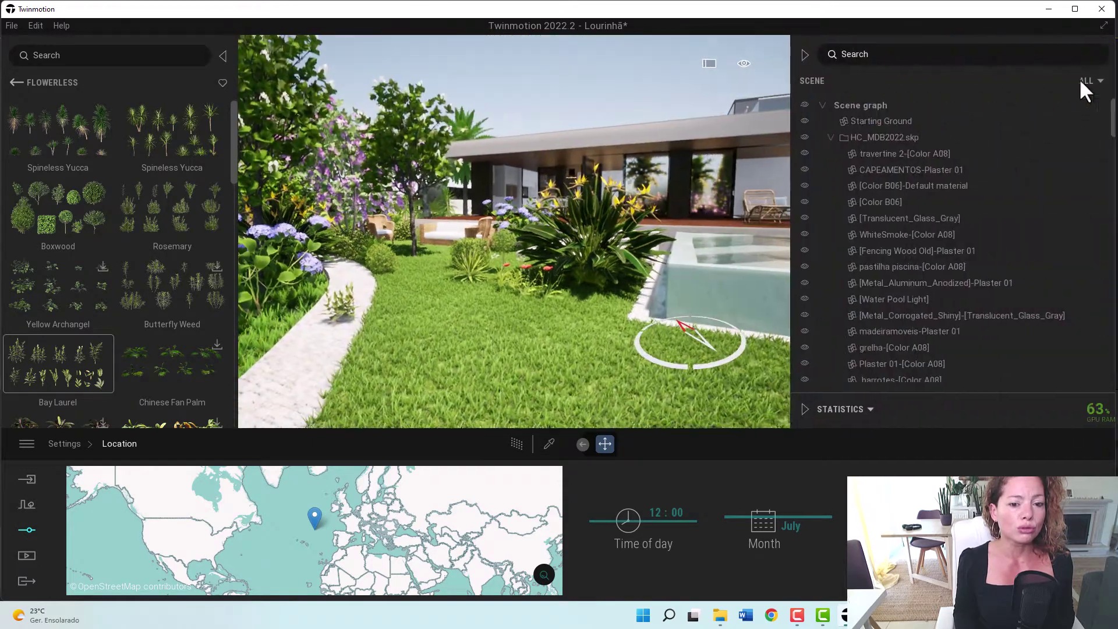
scroll(990, 280, "down", 5)
left_click_drag(1111, 136, 1108, 402)
left_click(873, 373)
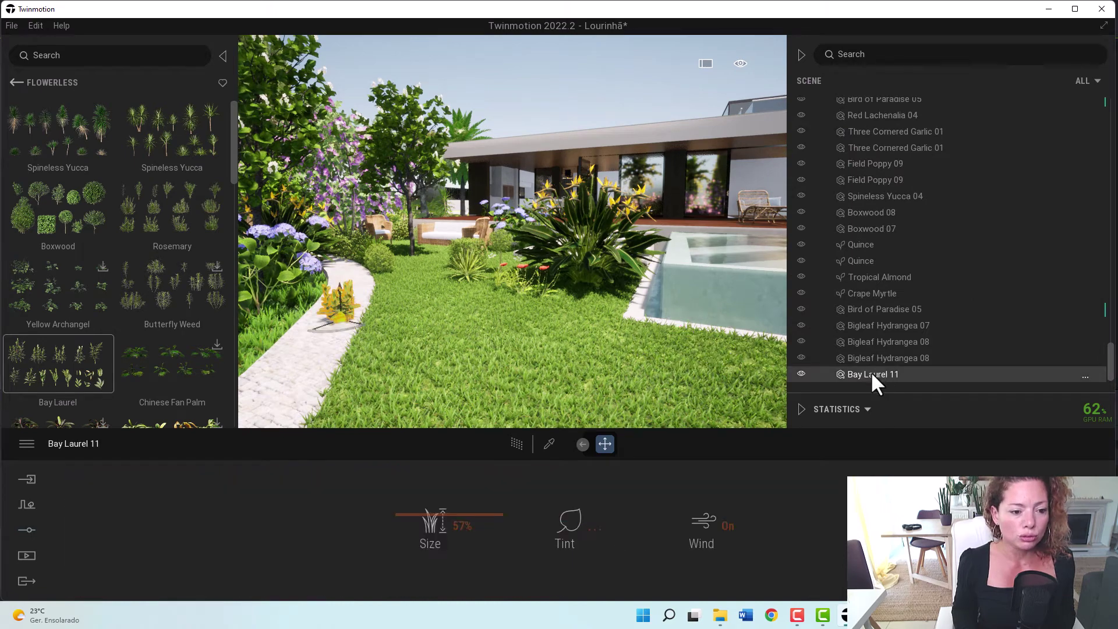
key("Delete")
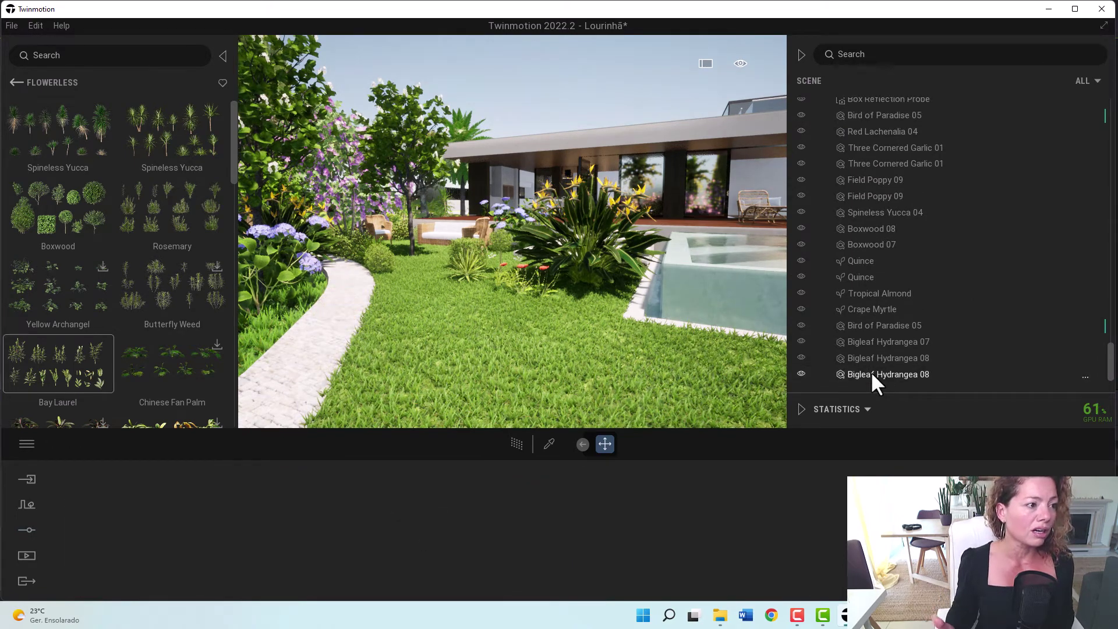
Step: Preview the Boxwood and Spineless Yucca variations, then return to the Garden Plant categories
mouse_move(89, 182)
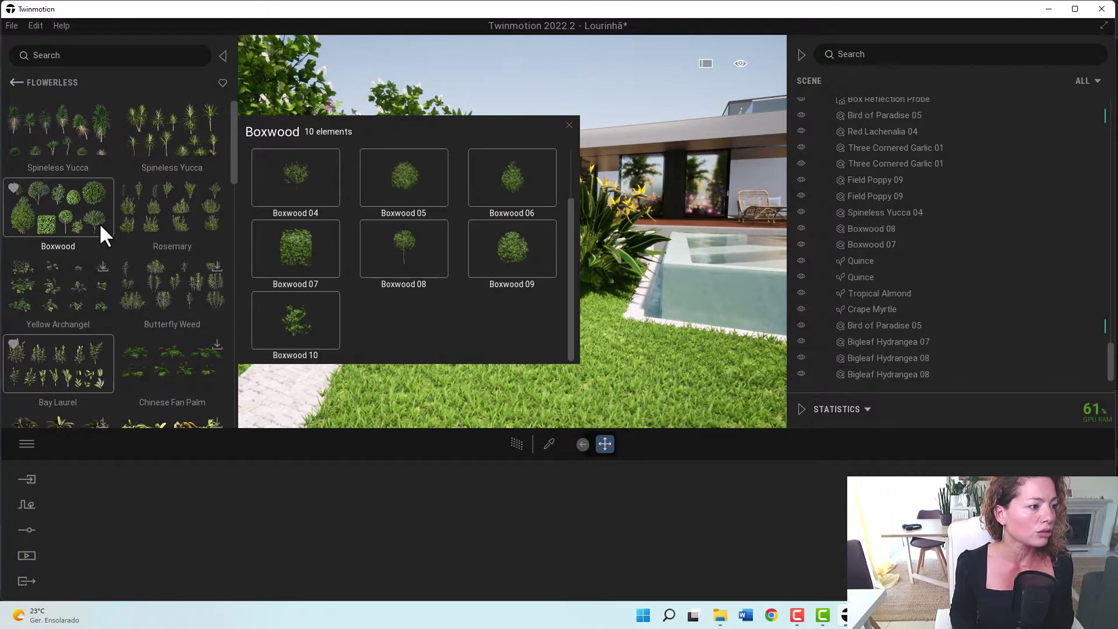
mouse_move(155, 117)
mouse_move(9, 113)
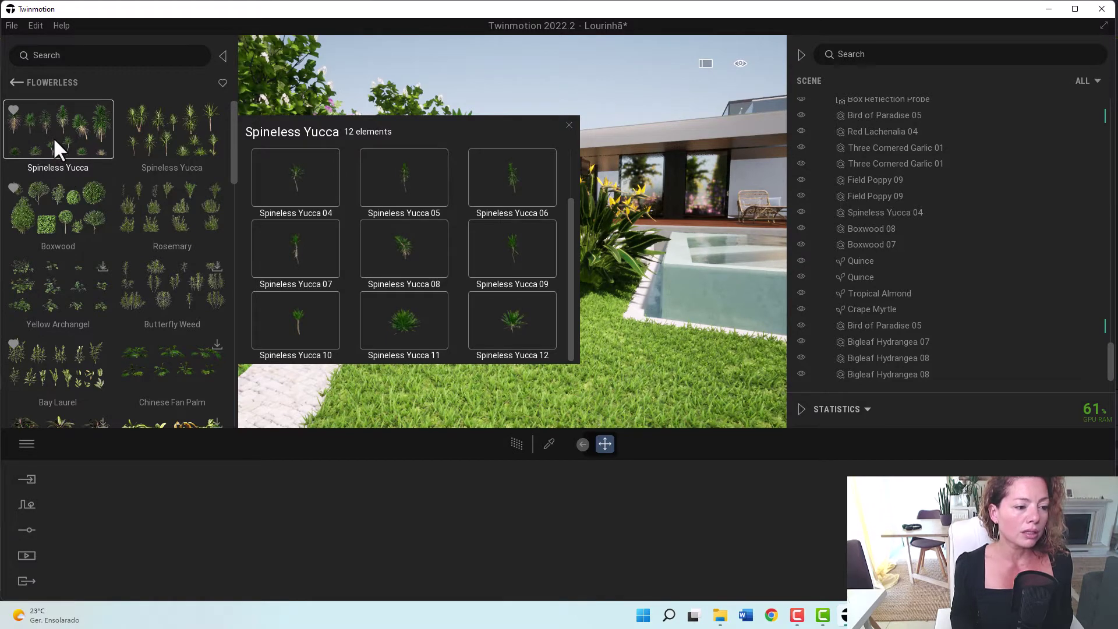
scroll(517, 292, "up", 2)
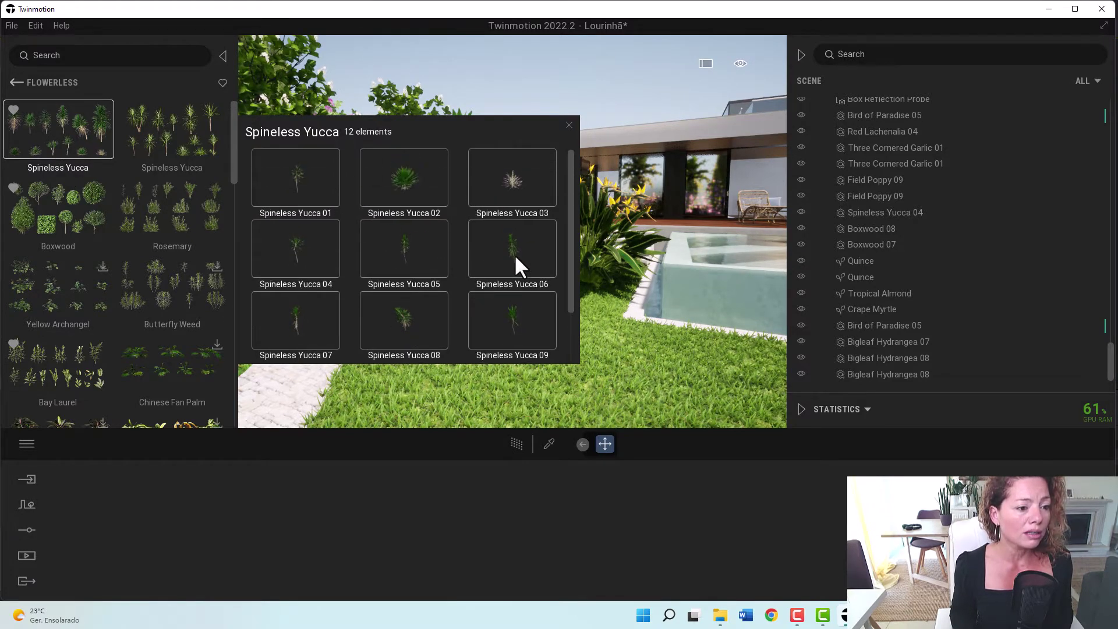
scroll(434, 230, "down", 2)
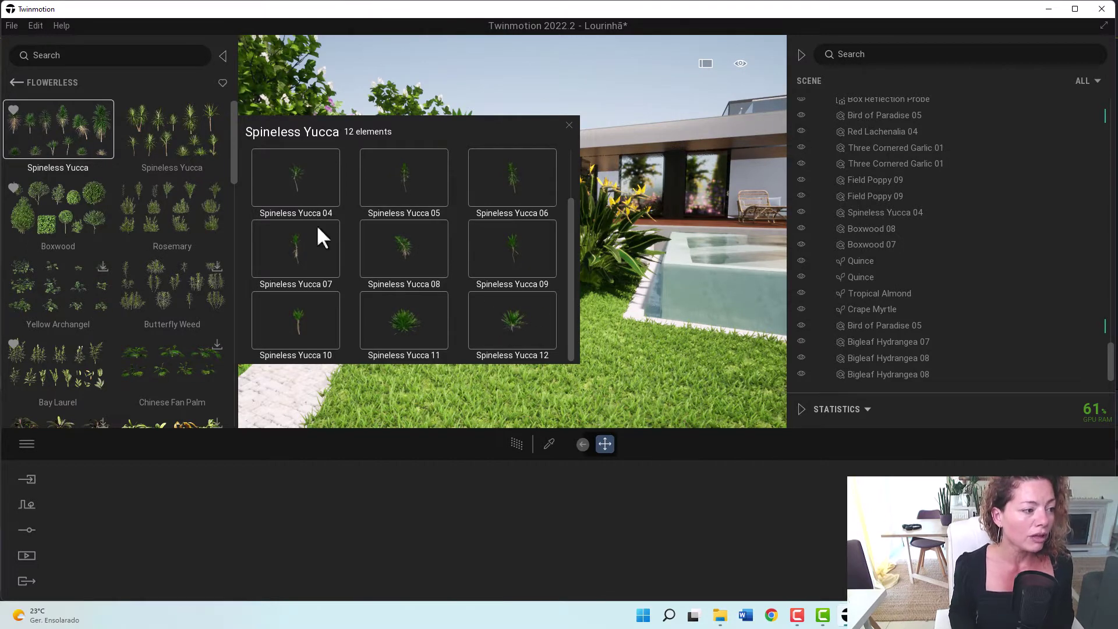
left_click(16, 82)
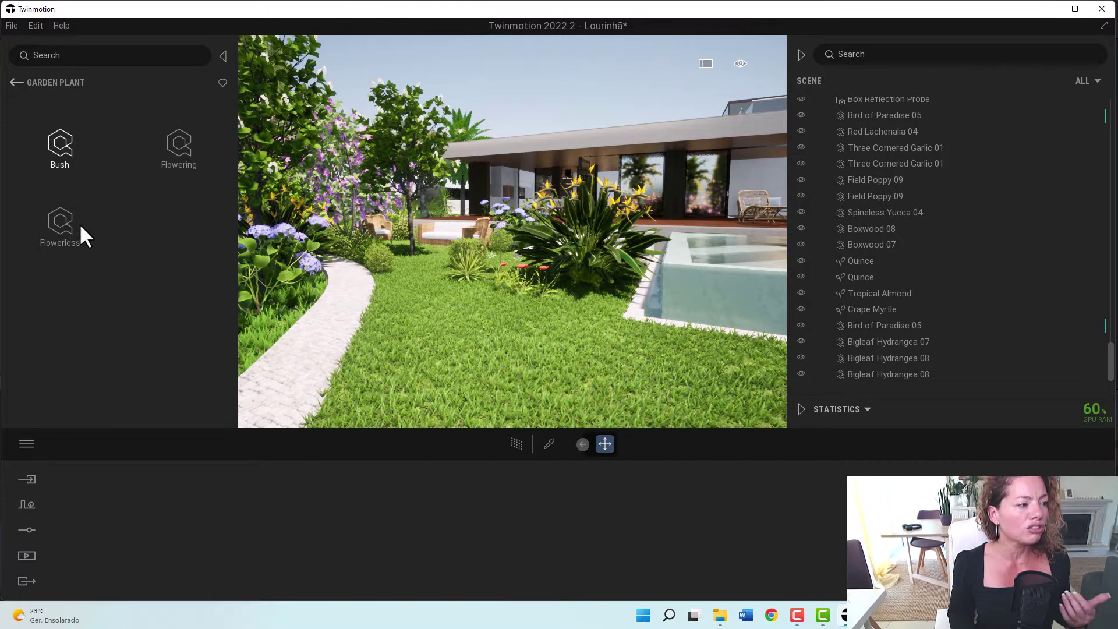
Step: Navigate the plant library to Flowering Plant > Flowerhead
left_click(180, 148)
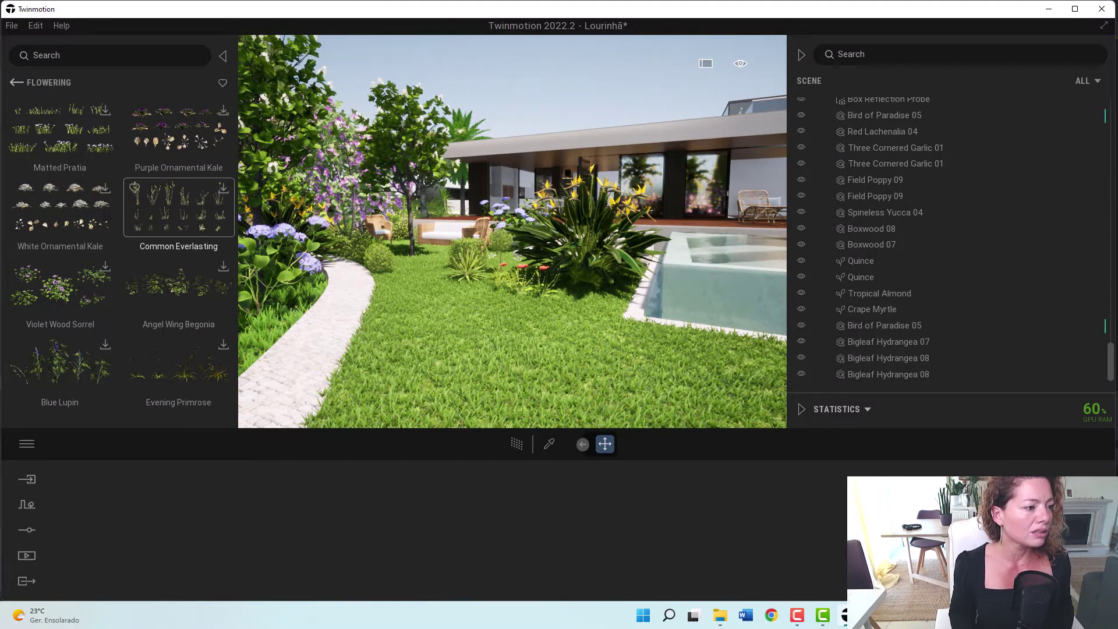
left_click(16, 82)
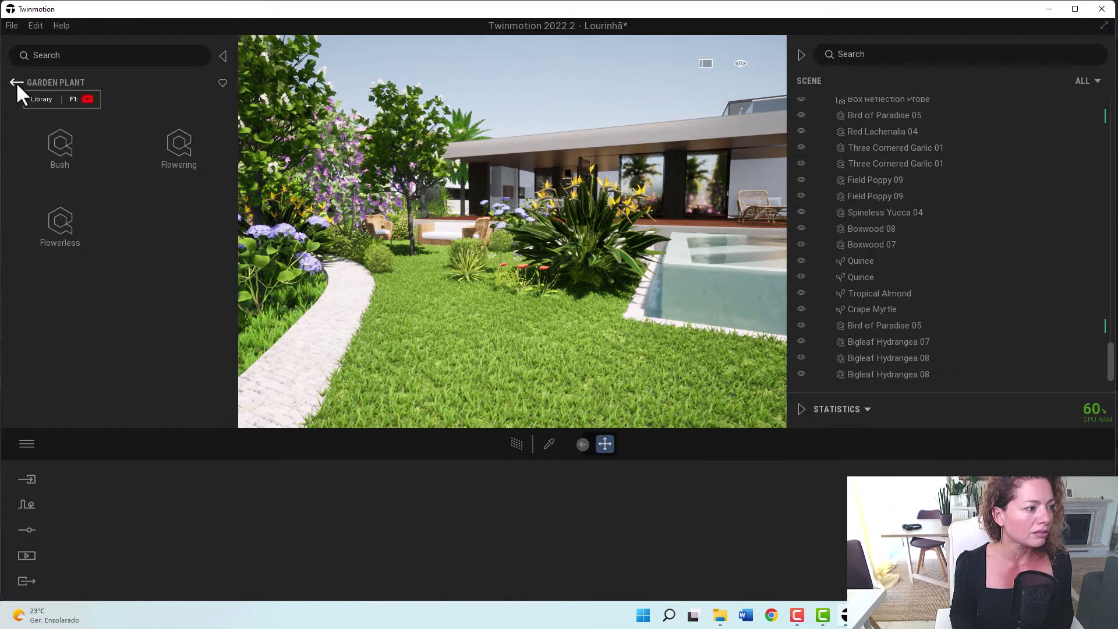
left_click(14, 82)
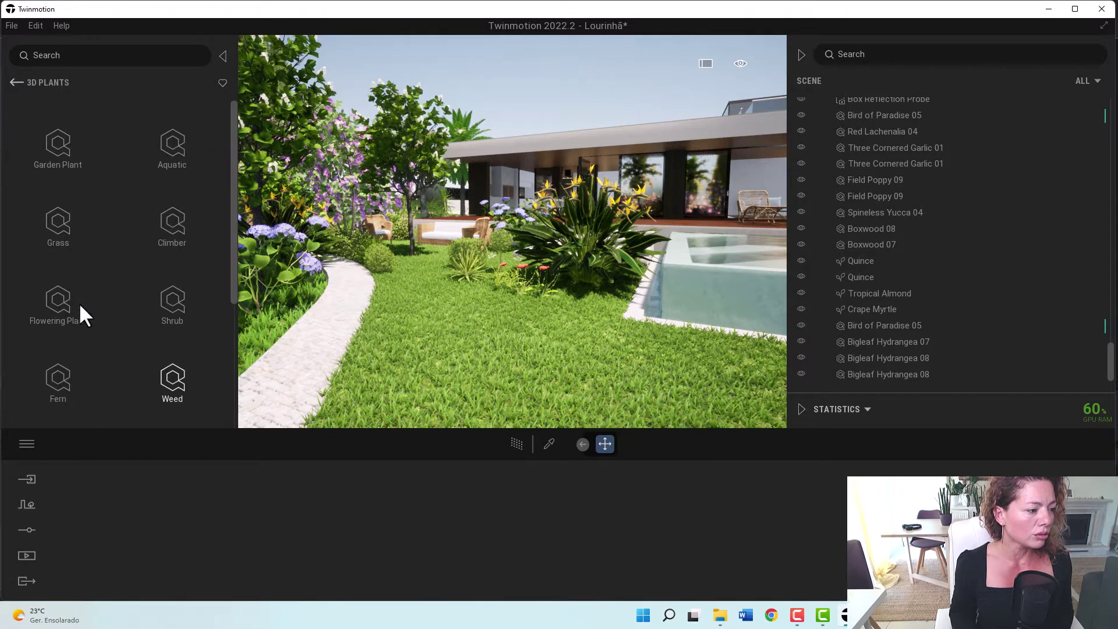
left_click(58, 299)
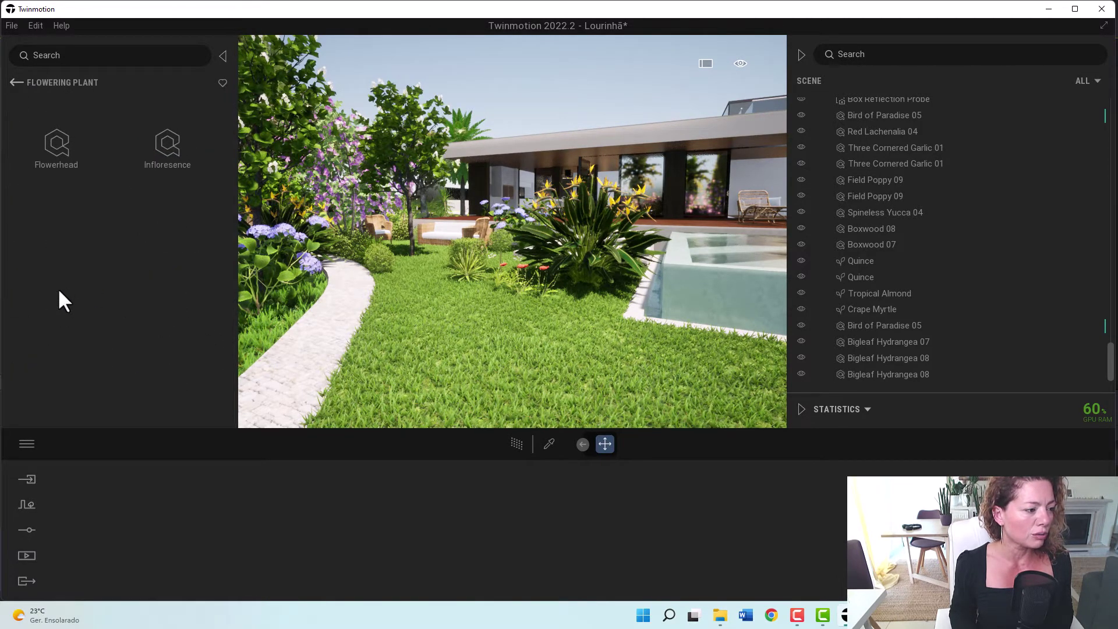
left_click(54, 149)
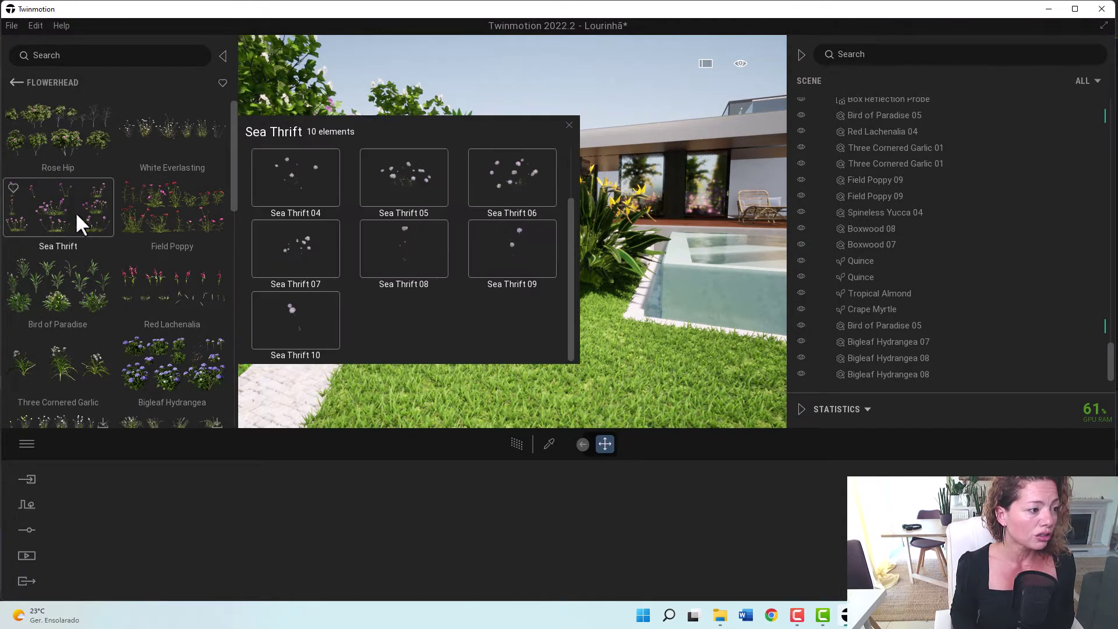
Step: Place a pink Field Poppy 12 beside the garden path
mouse_move(149, 218)
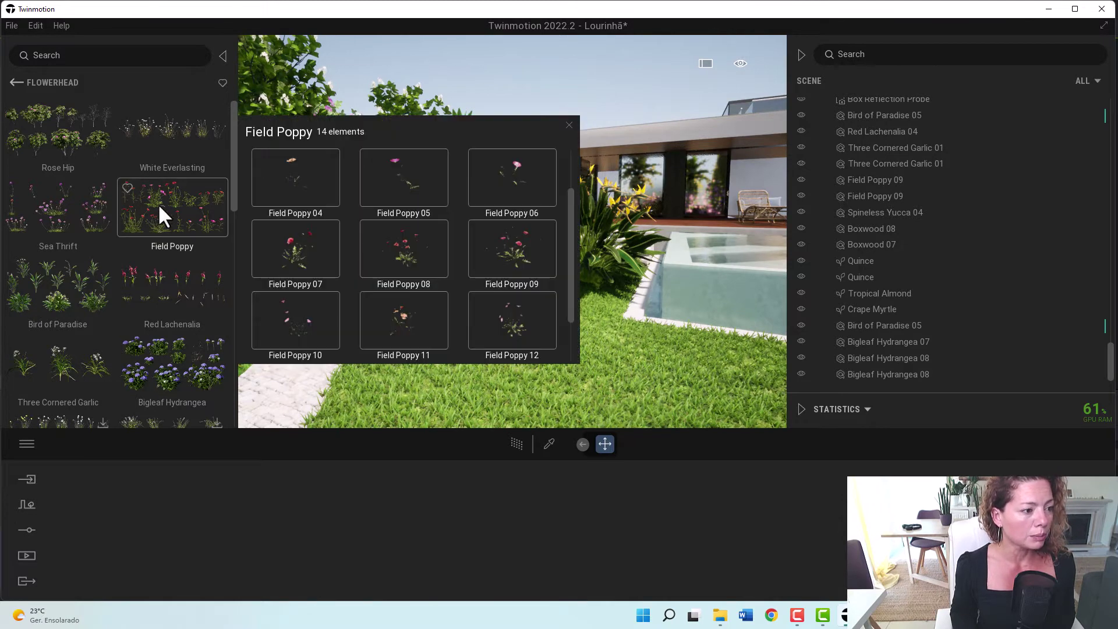
left_click(158, 205)
left_click(522, 263)
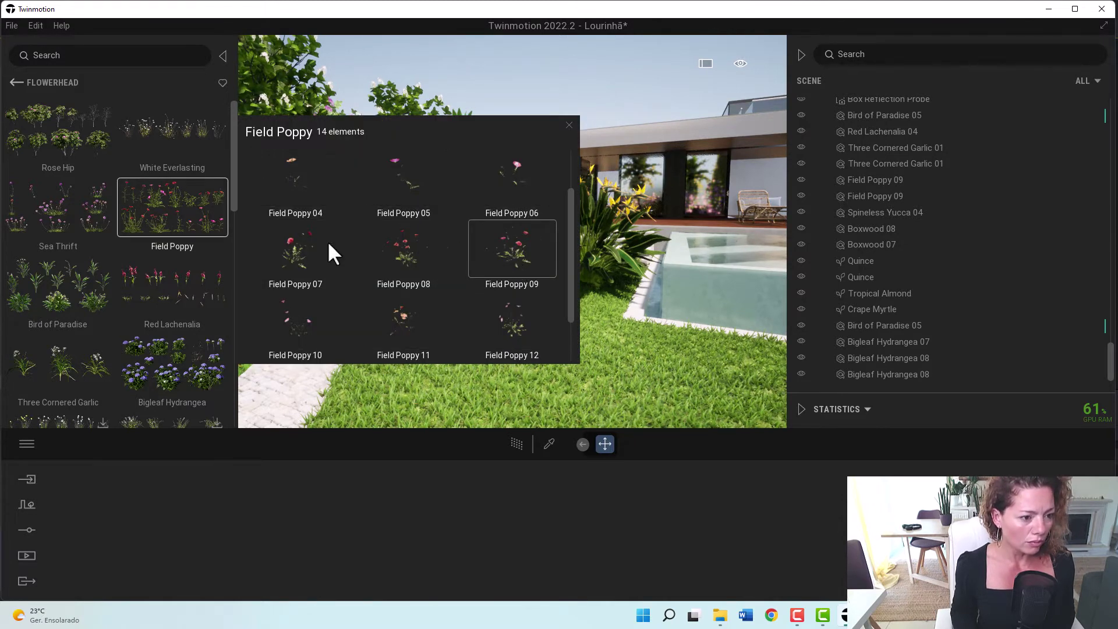
left_click(522, 317)
right_click_drag(637, 383, 639, 358)
left_click(634, 346)
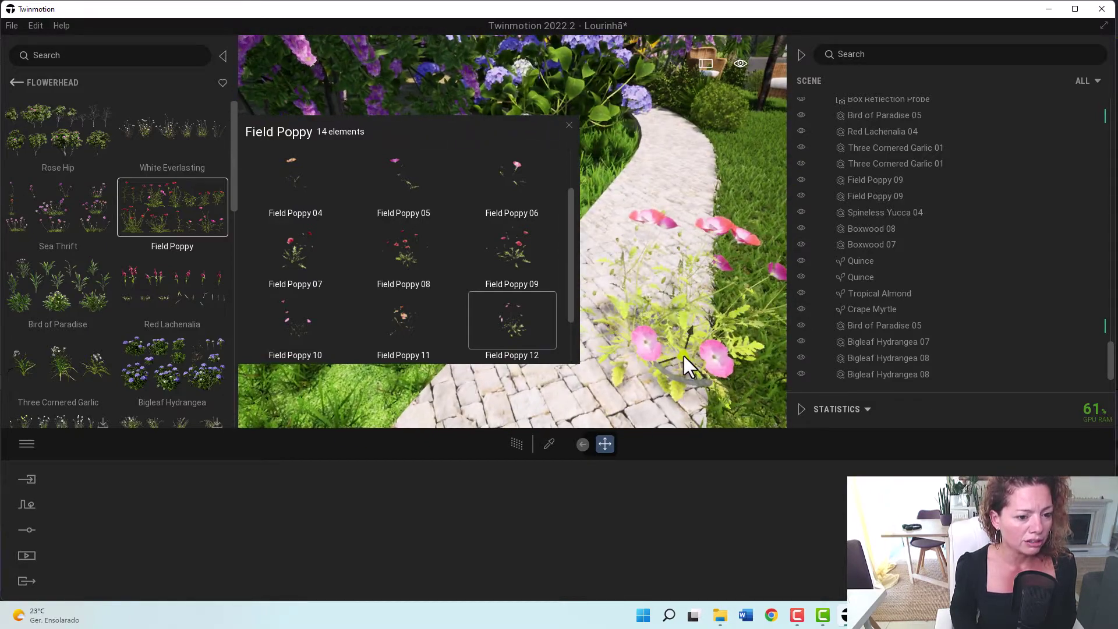
Step: Place an orange Field Poppy 11 in the grass near the path
scroll(571, 334, "down", 2)
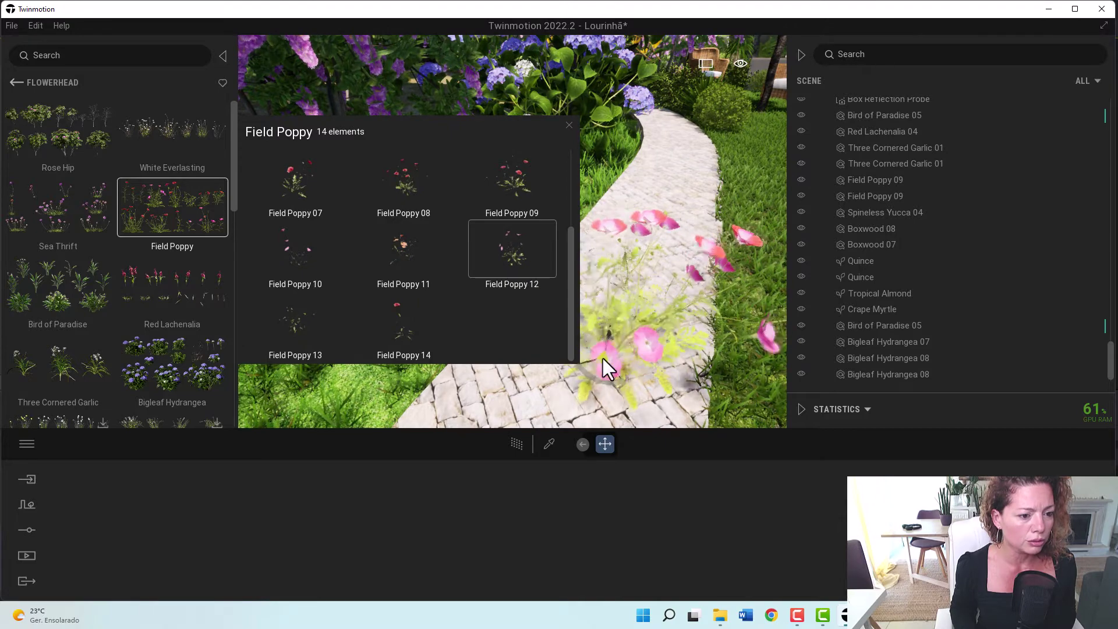
scroll(635, 349, "up", 3)
mouse_move(654, 354)
right_mouse_down()
mouse_move(662, 347)
mouse_move(650, 350)
right_mouse_up()
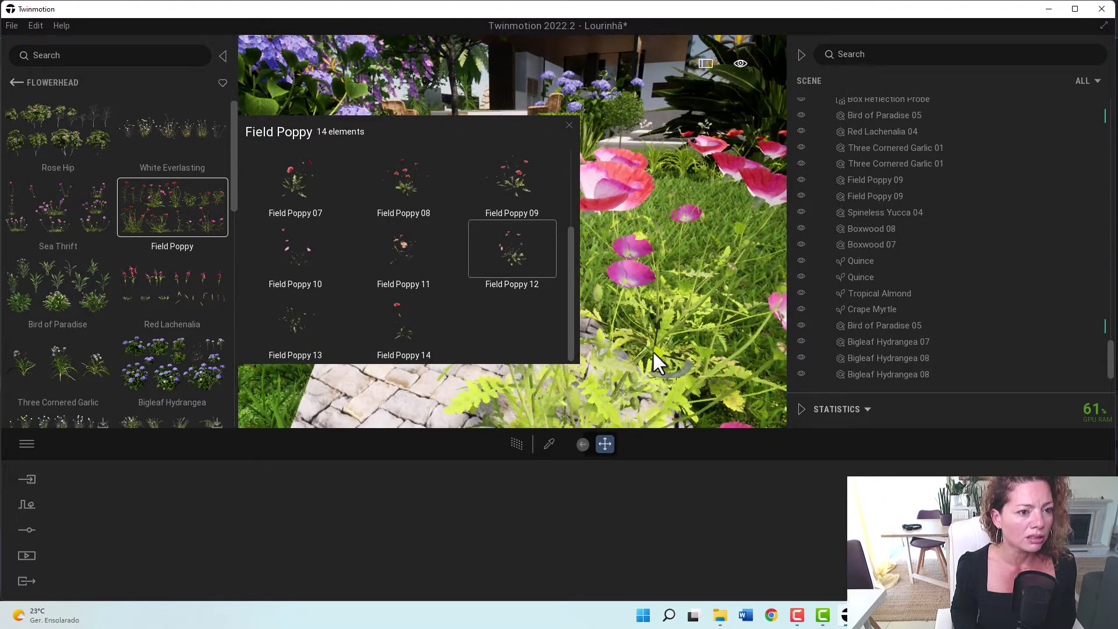
scroll(652, 350, "down", 3)
scroll(652, 351, "up", 3)
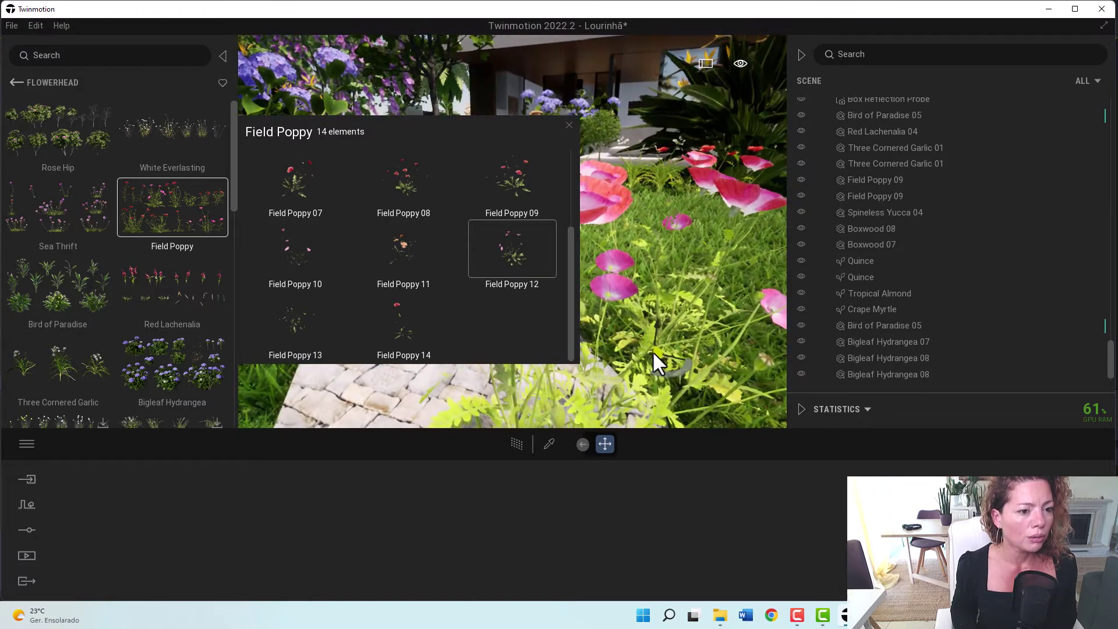
scroll(652, 351, "down", 3)
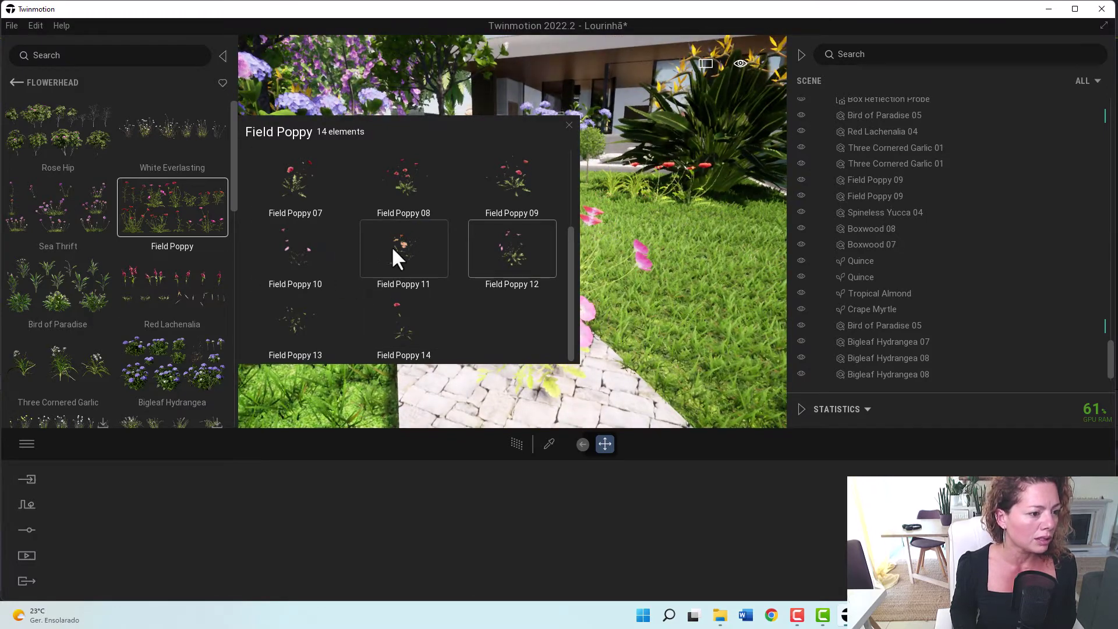
left_click_drag(396, 248, 604, 388)
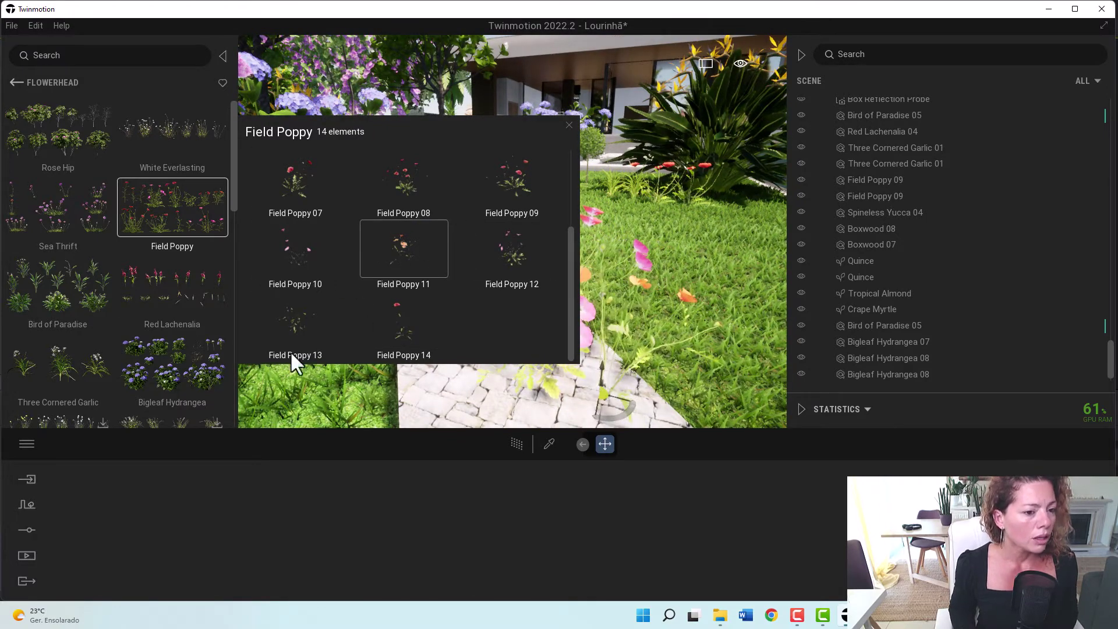
scroll(295, 357, "up", 3)
left_click(171, 285)
Step: Place a tall Bird of Paradise on the lawn beside the paved path
mouse_move(53, 300)
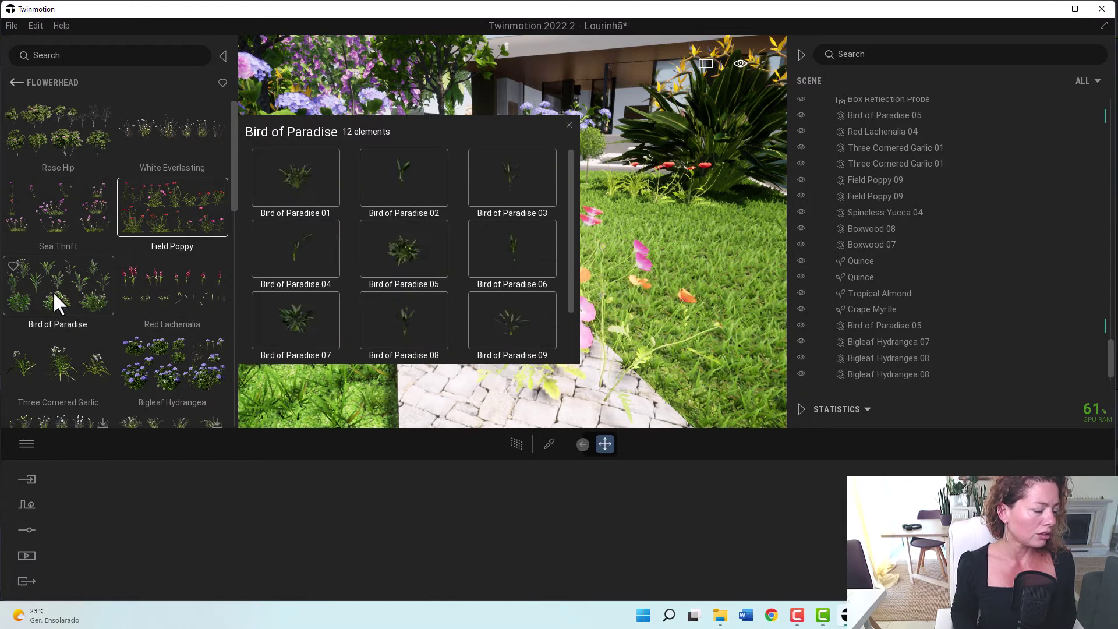
left_click(53, 290)
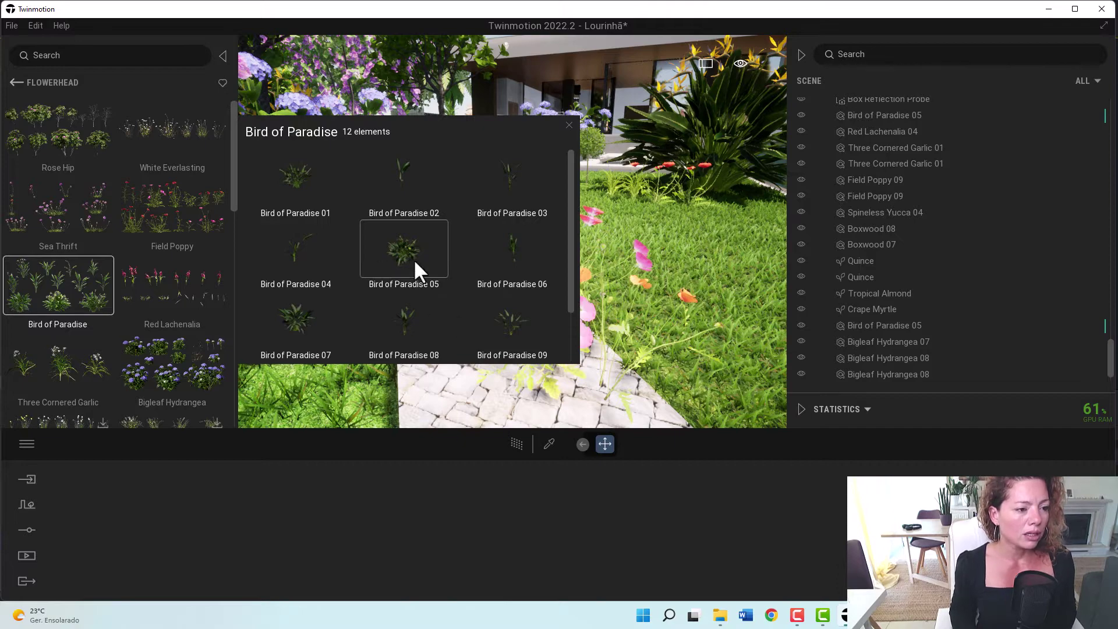
right_click_drag(631, 381, 632, 378)
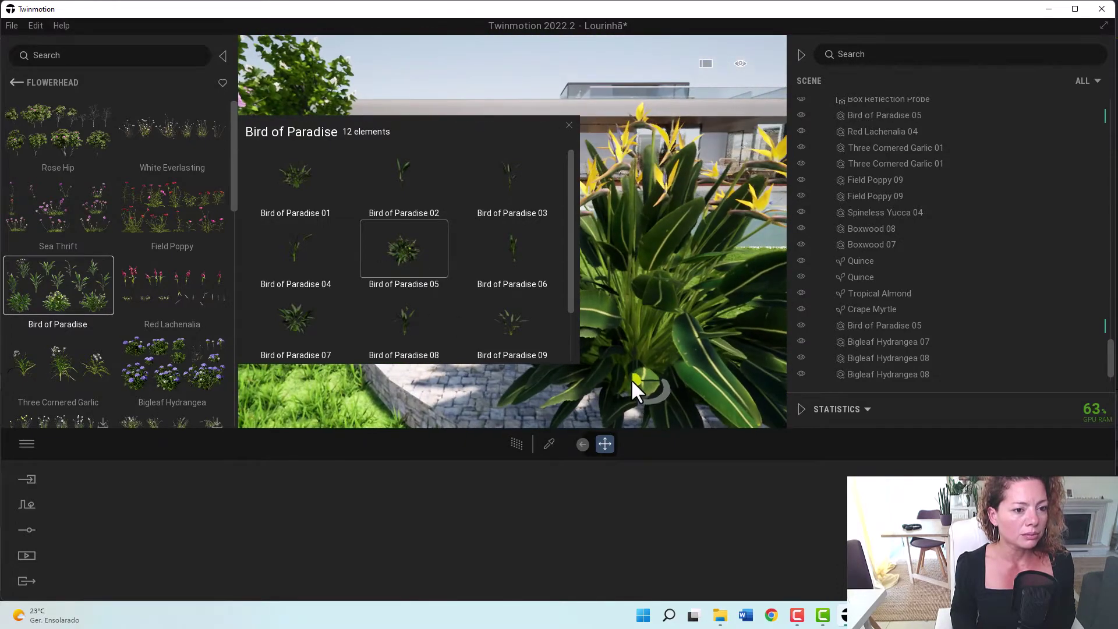
scroll(422, 299, "down", 1)
scroll(422, 299, "down", 3)
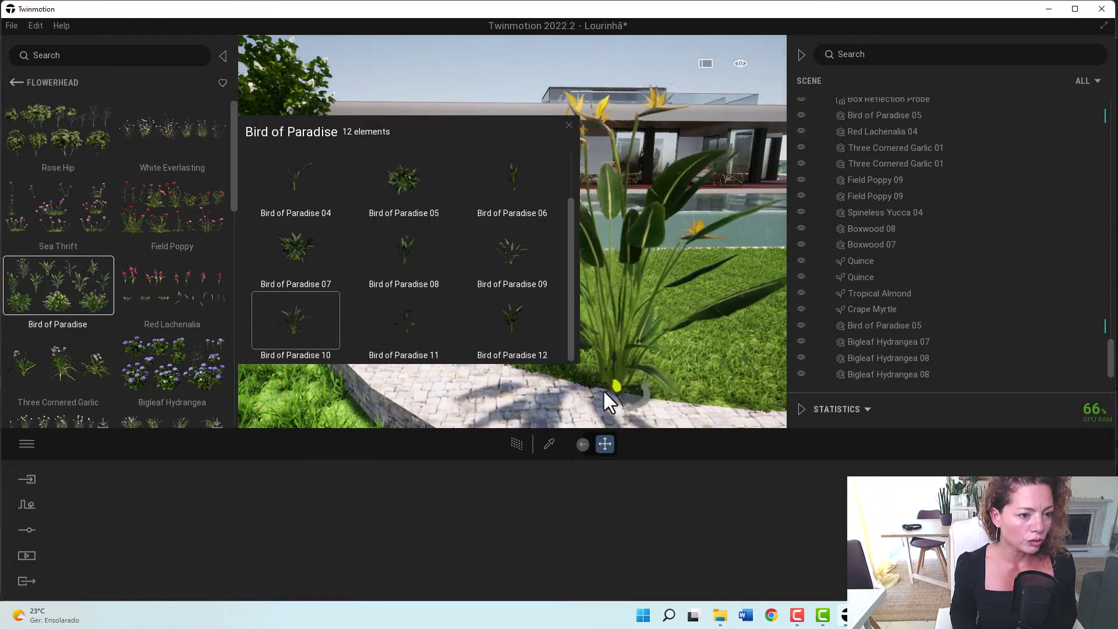
right_click_drag(610, 386, 611, 386)
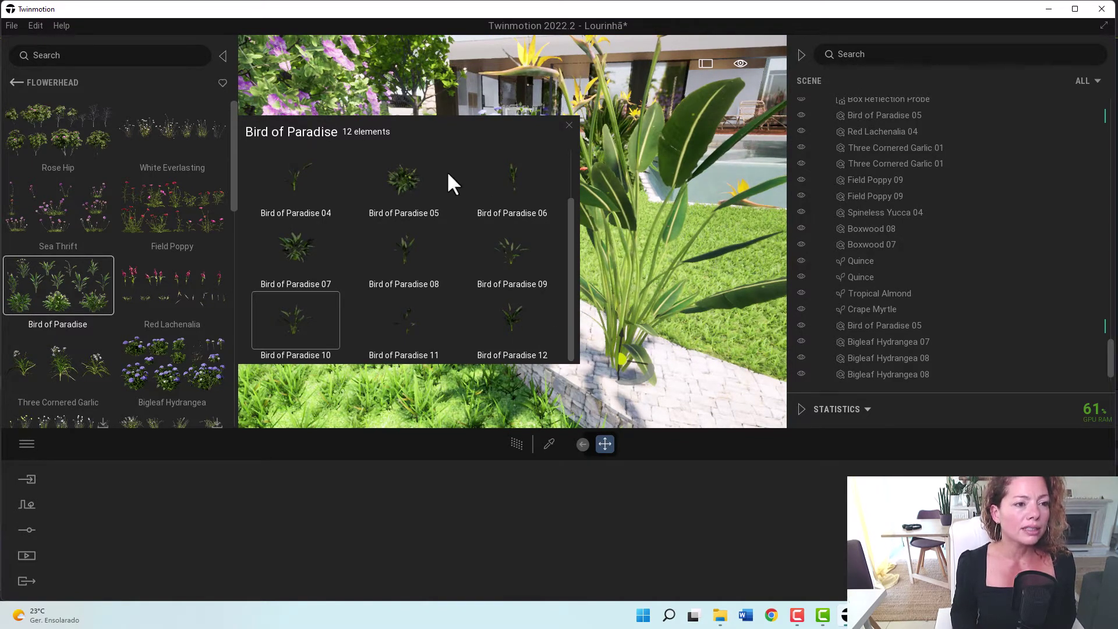
Step: Hide the Scene list and close the Bird of Paradise variations popup
left_click(801, 54)
left_click(569, 124)
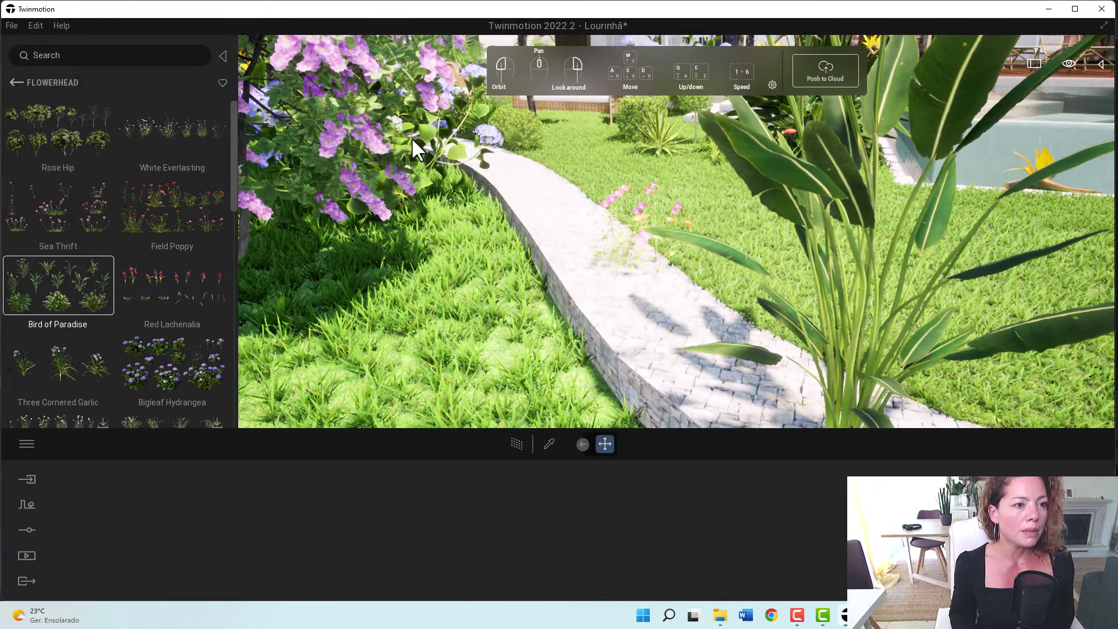
left_click(77, 61)
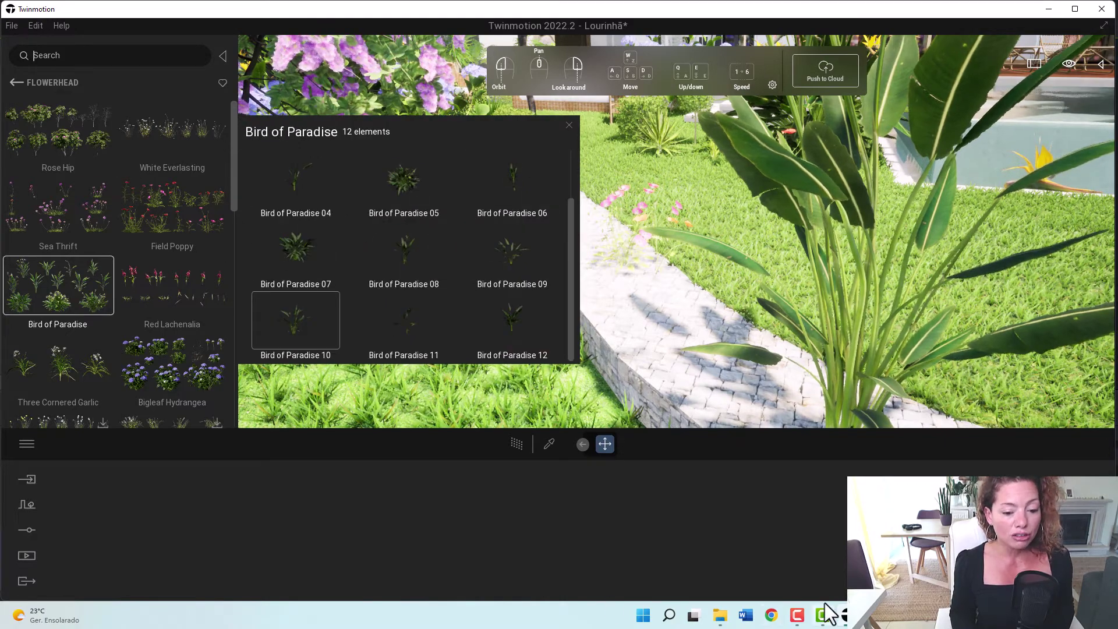
mouse_move(823, 614)
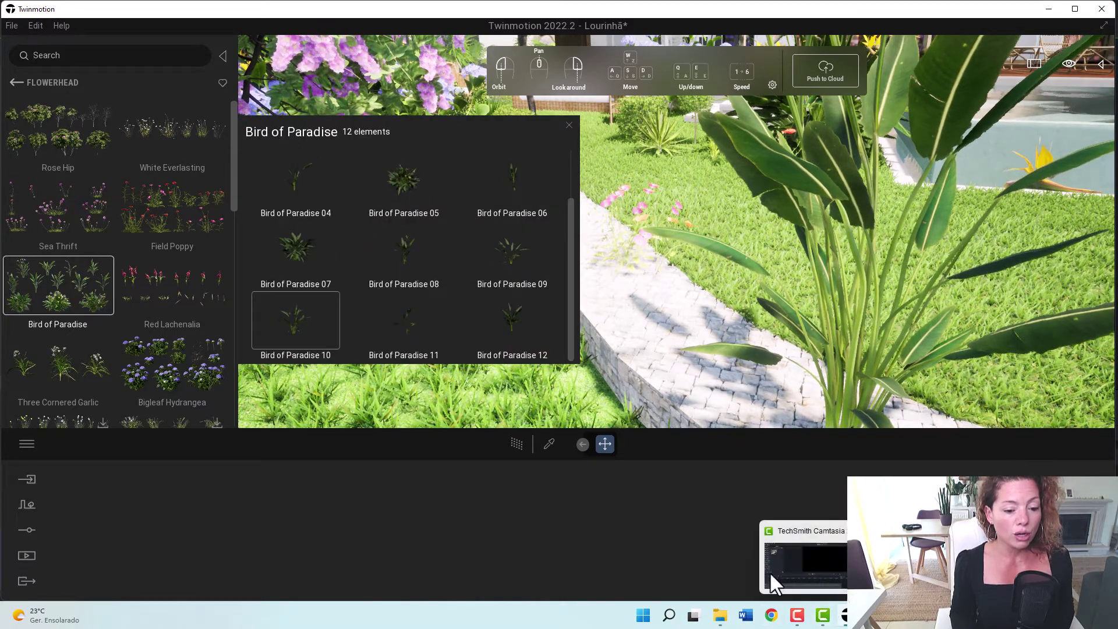
Step: On Quixel Megascans, open Vegetation and then the Garden Plants collection
left_click(771, 616)
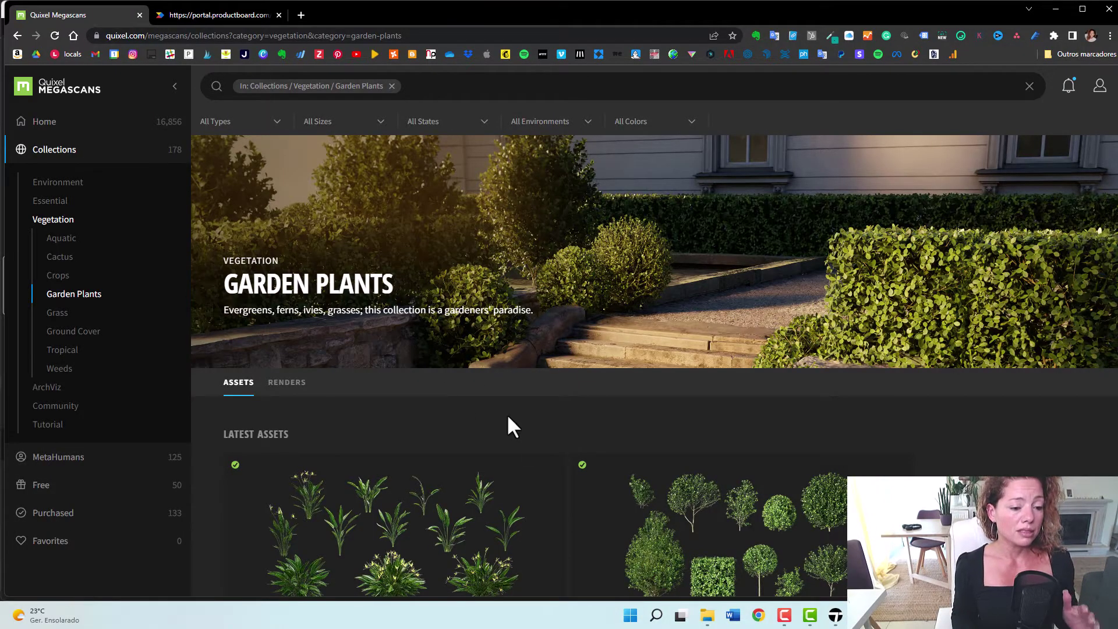
scroll(507, 417, "down", 1)
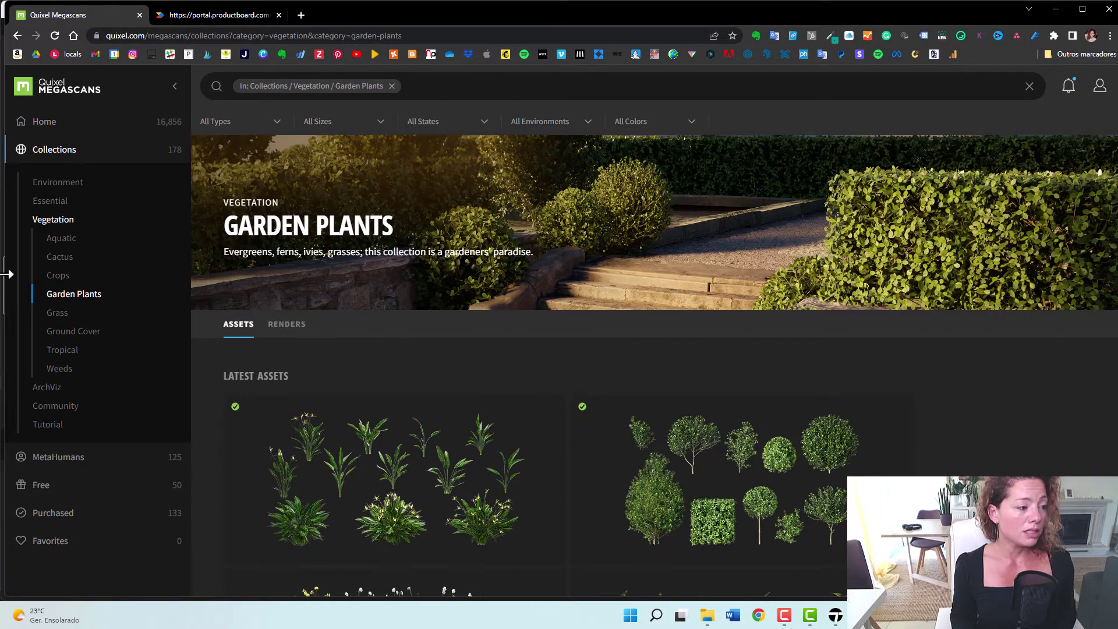
left_click(54, 219)
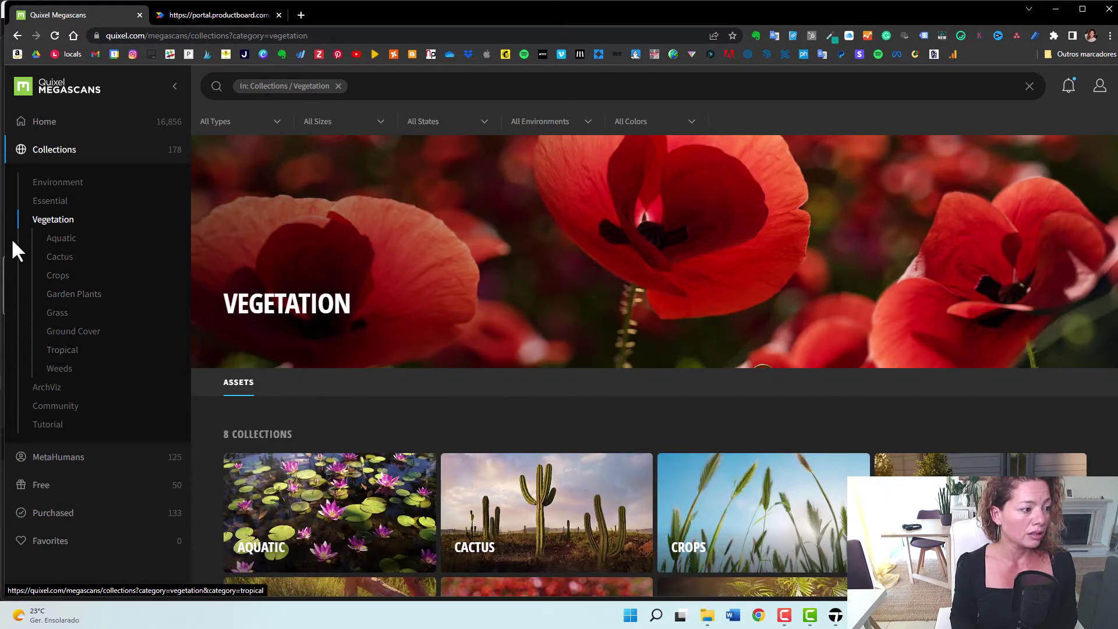
scroll(652, 372, "down", 4)
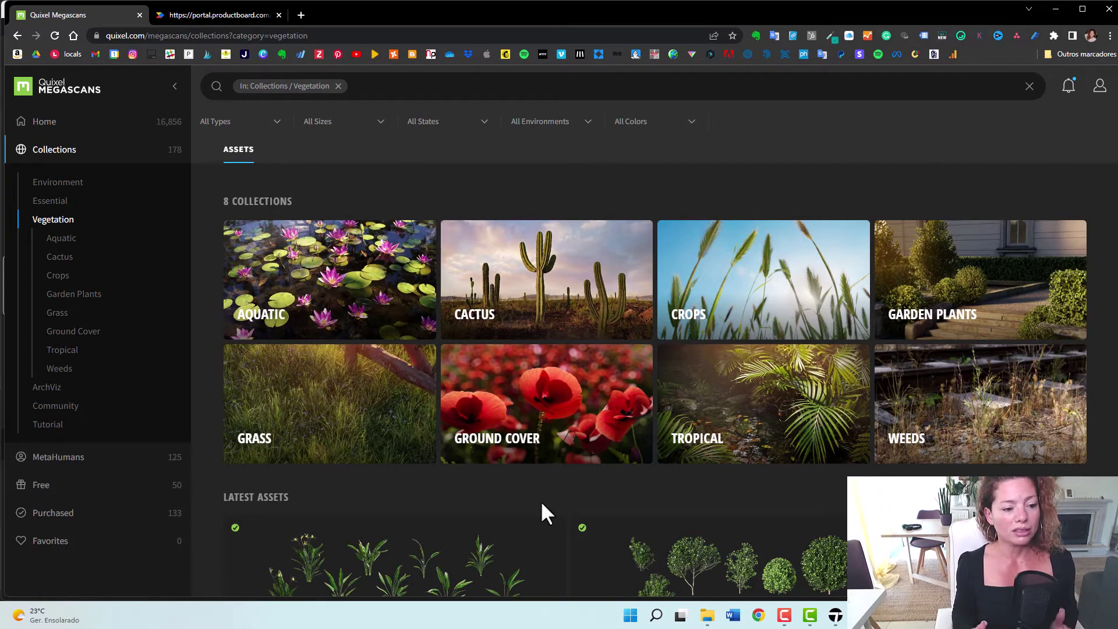
left_click(991, 305)
Step: Scroll through the Garden Plants grid, then switch to the Twinmotion Public Roadmap page
scroll(452, 395, "down", 2)
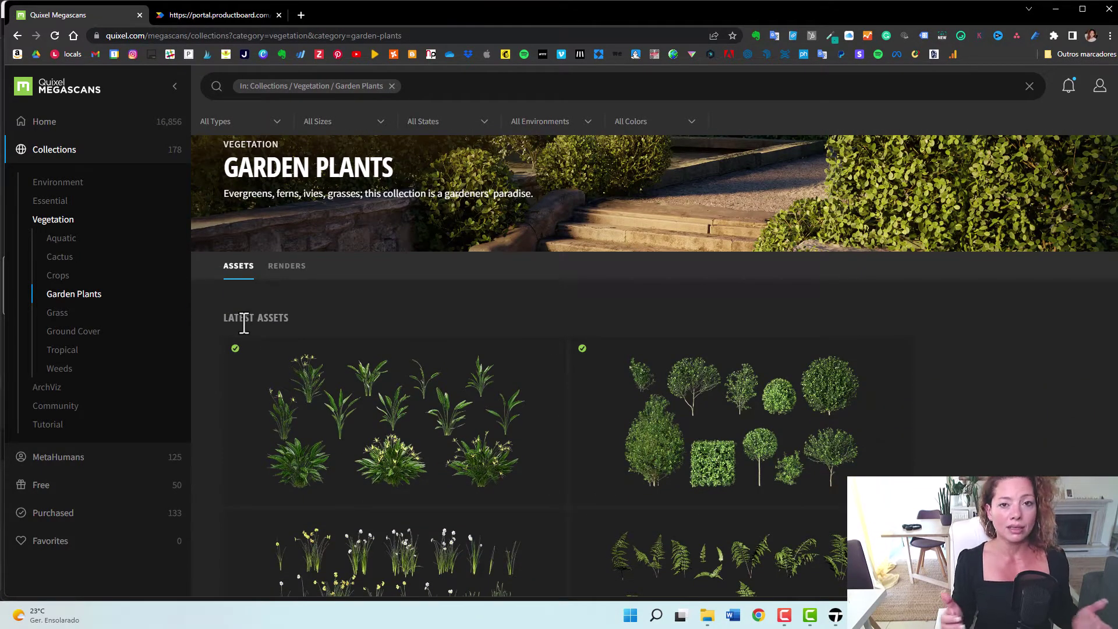
scroll(878, 373, "down", 1)
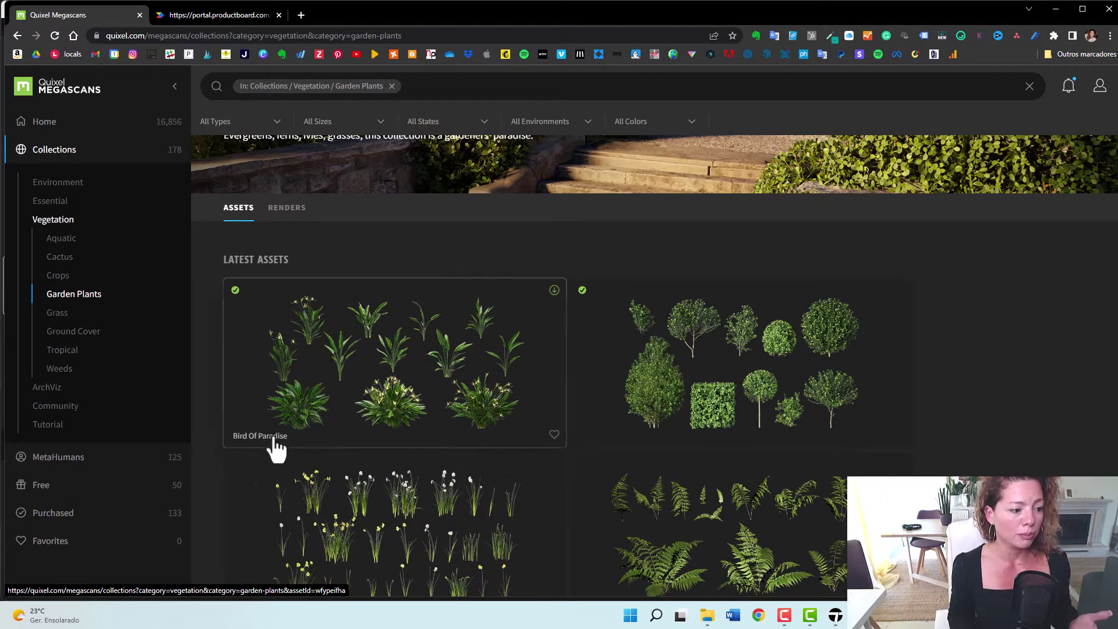
scroll(779, 373, "down", 5)
scroll(778, 394, "down", 13)
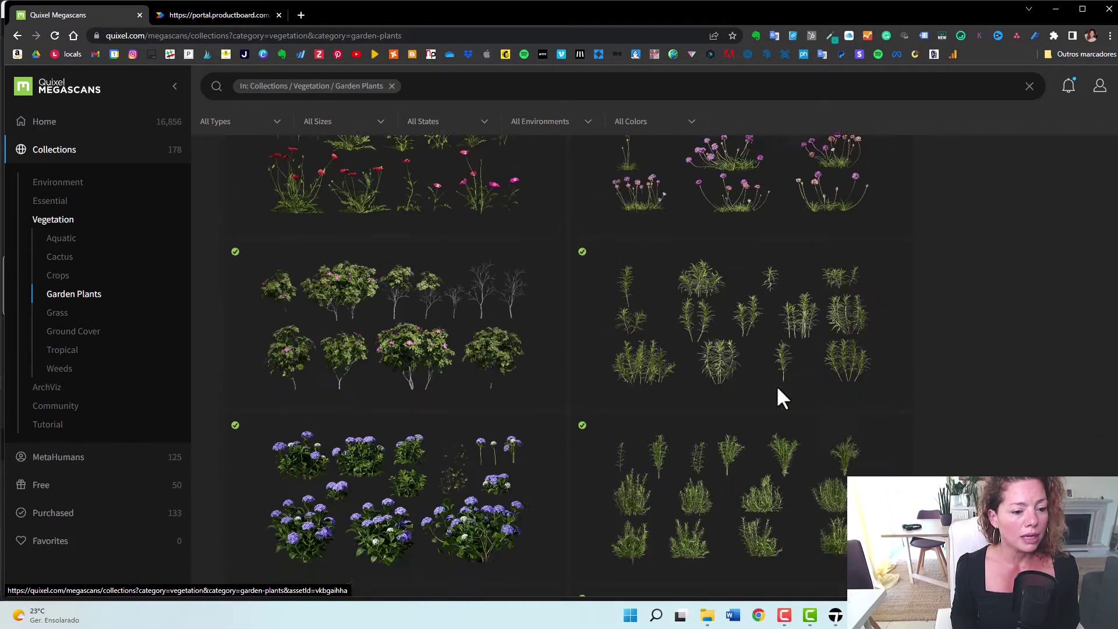
scroll(779, 402, "down", 10)
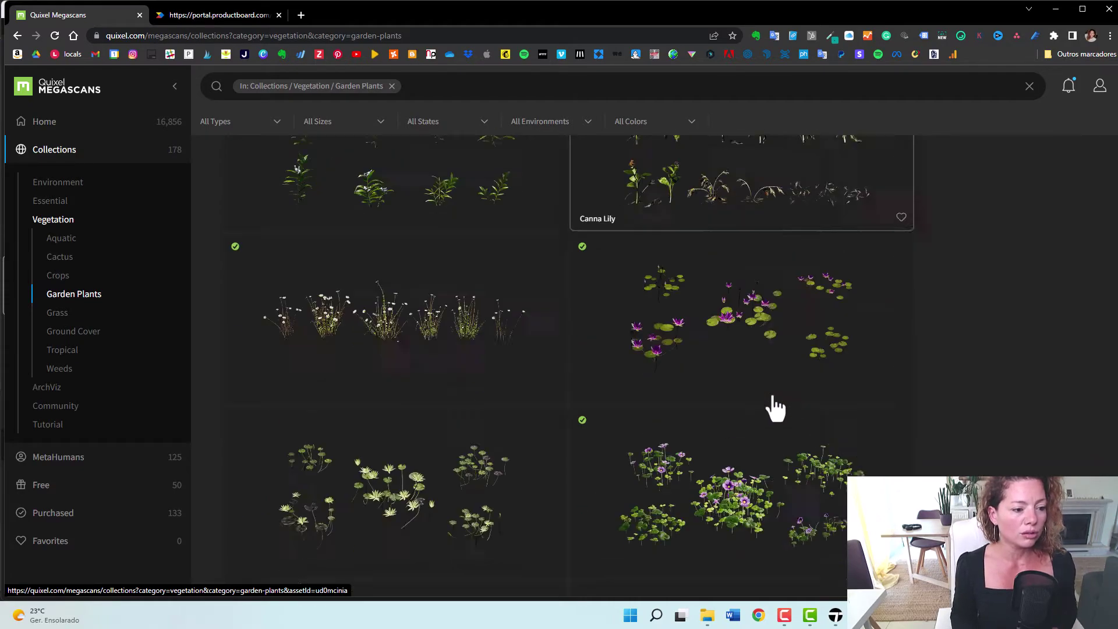
scroll(770, 404, "down", 10)
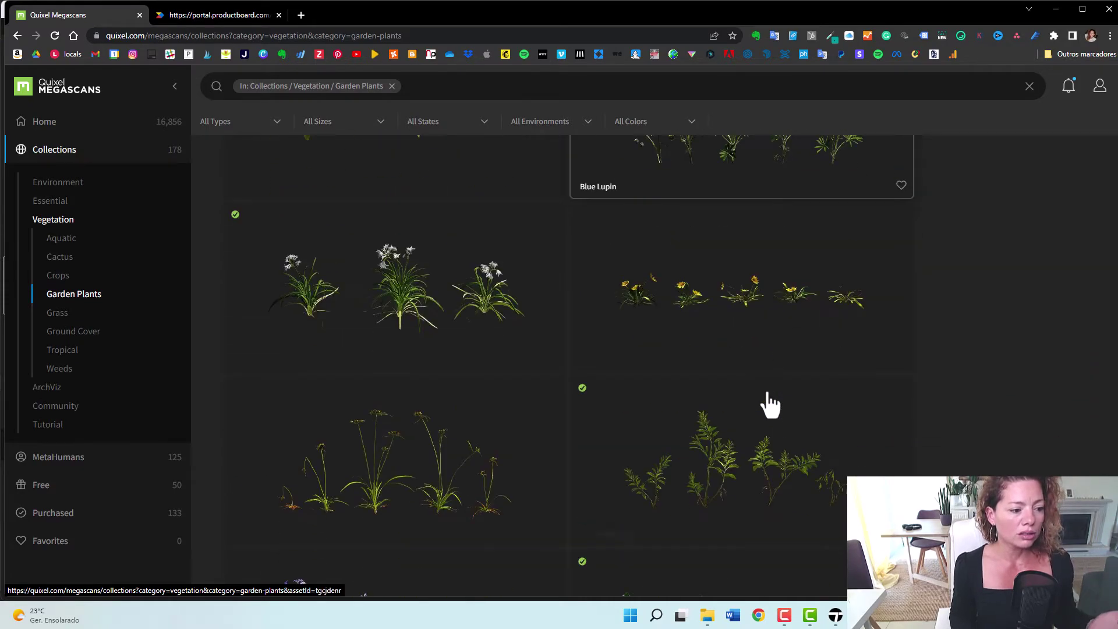
scroll(770, 404, "down", 10)
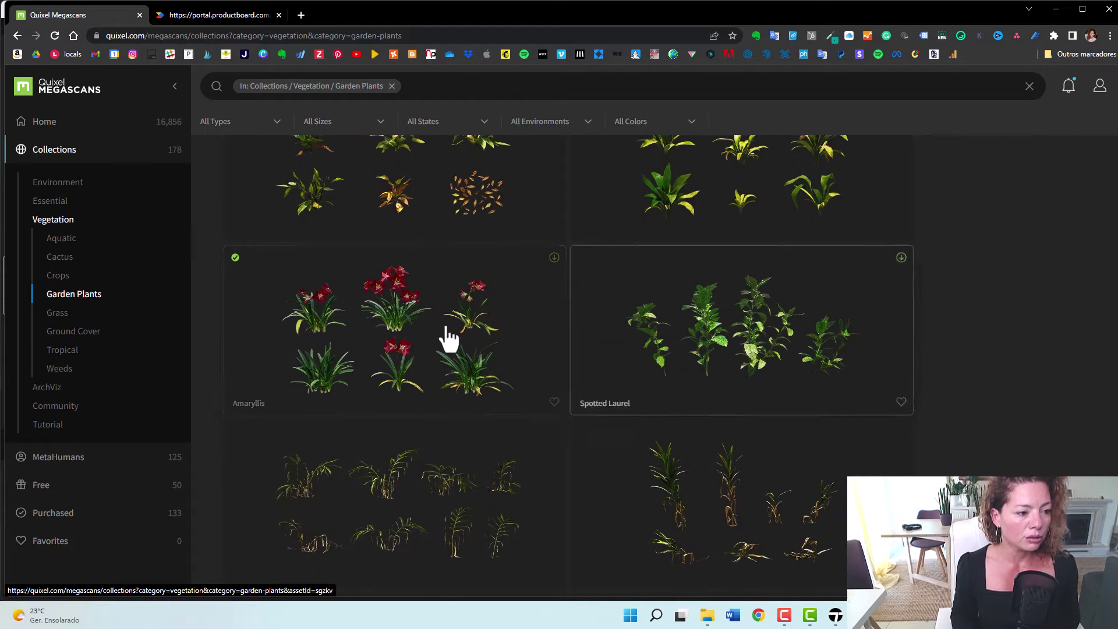
scroll(821, 350, "down", 5)
scroll(818, 352, "down", 6)
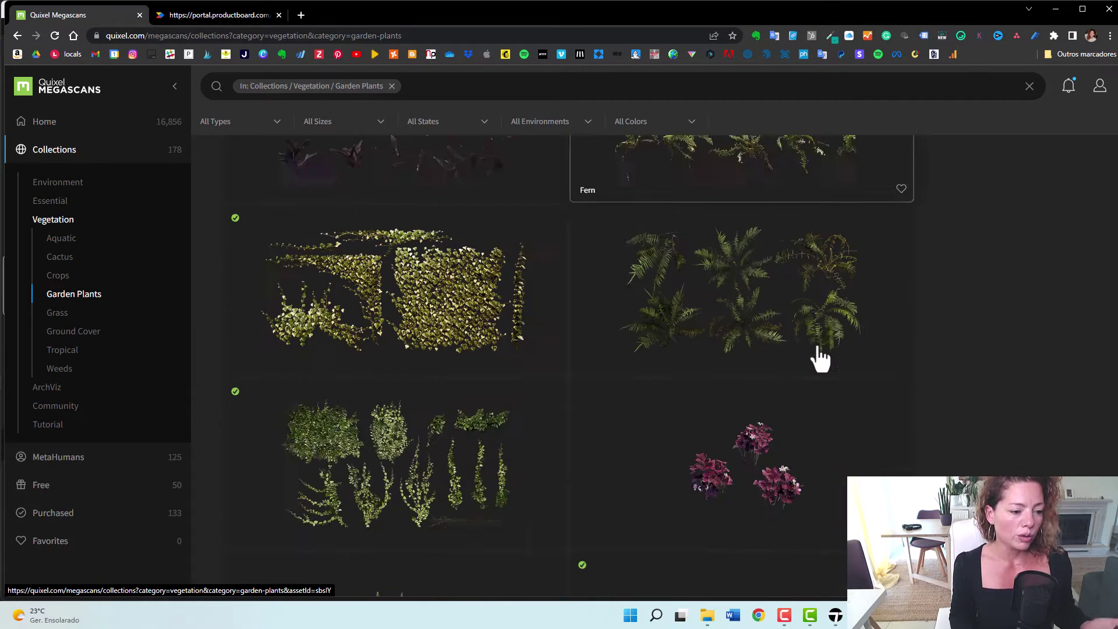
scroll(908, 379, "up", 1)
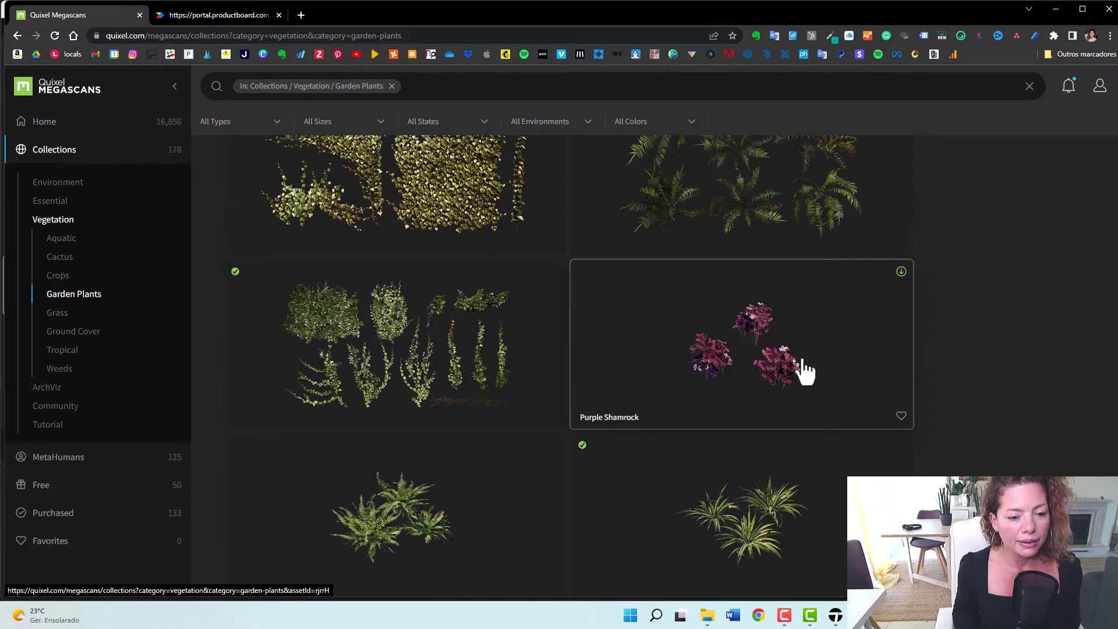
scroll(815, 381, "up", 4)
scroll(769, 384, "up", 6)
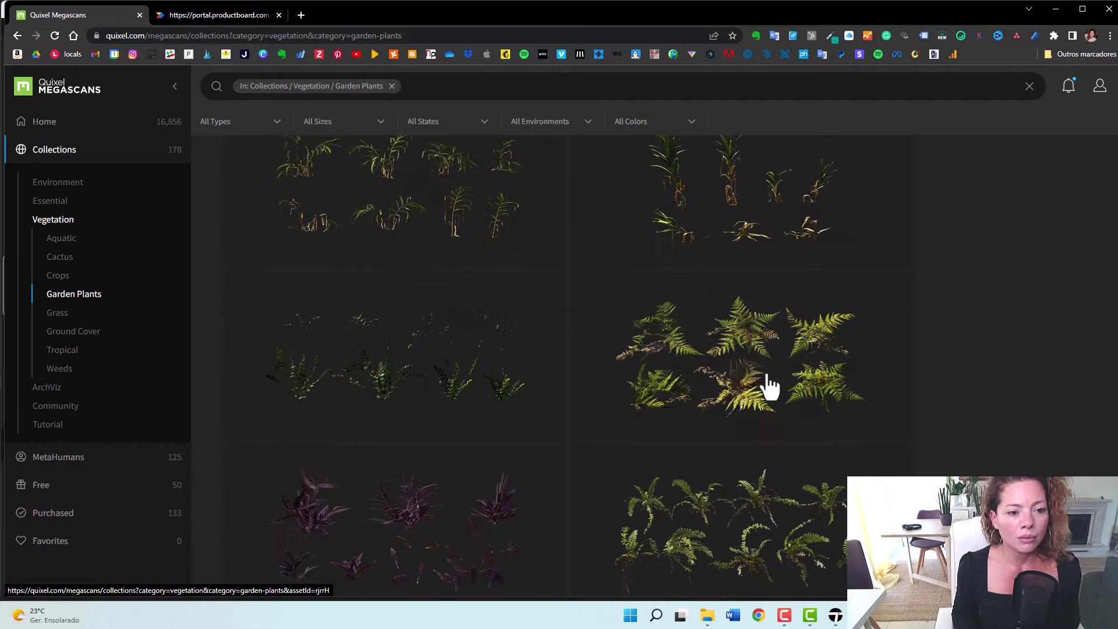
scroll(589, 389, "up", 10)
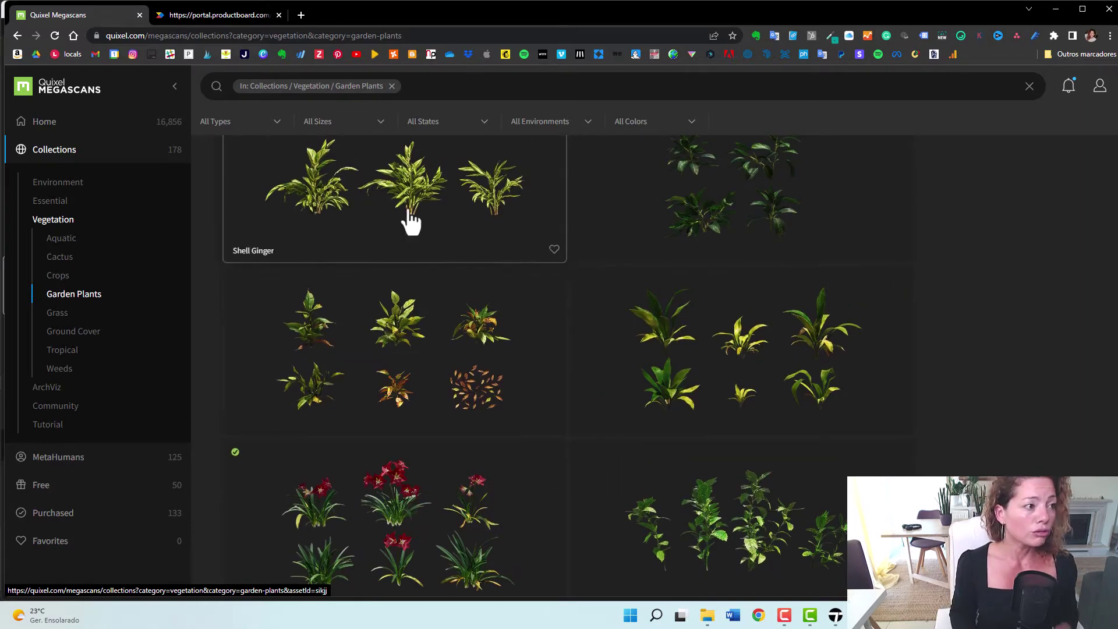
left_click(223, 14)
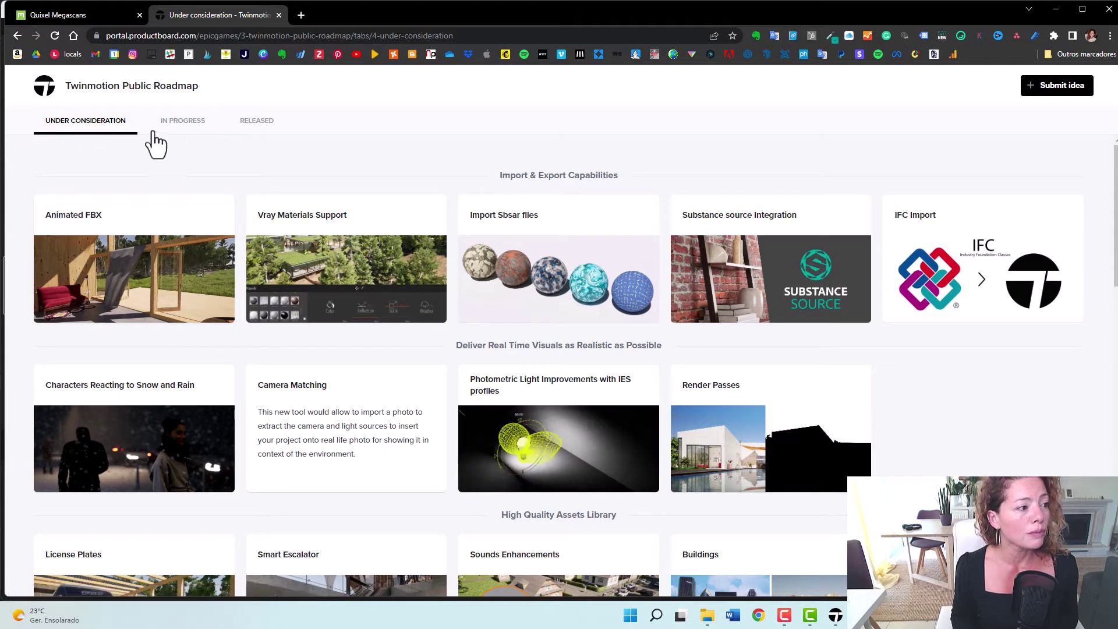
Step: Compare the roadmap's In Progress and Released tabs, then scroll down the In Progress asset pack cards
left_click(166, 122)
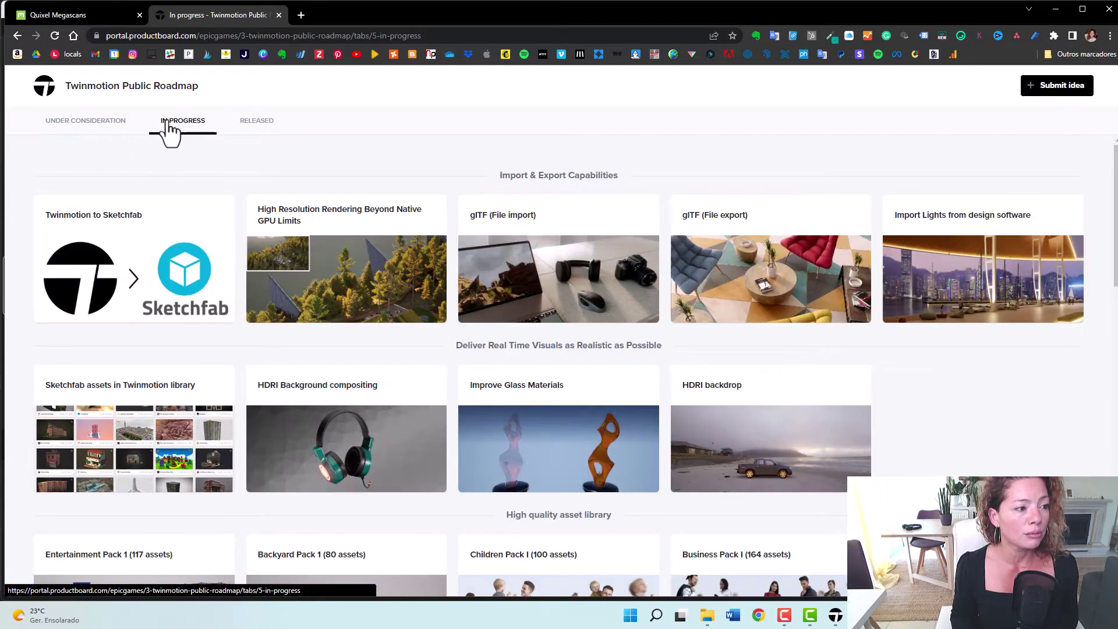
left_click(257, 121)
left_click(169, 123)
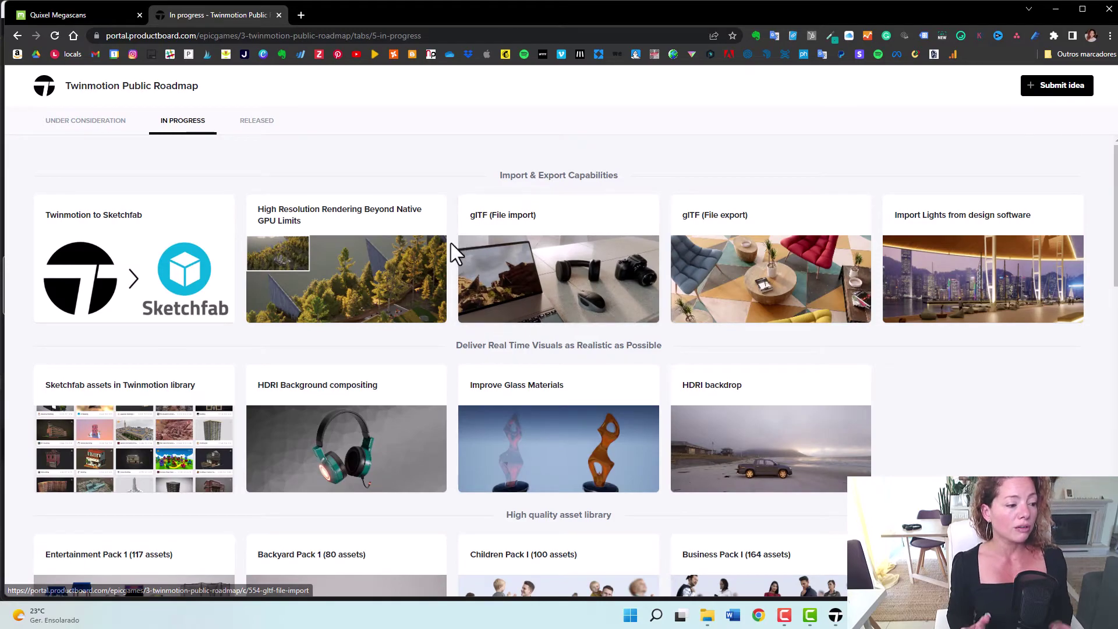
scroll(592, 350, "down", 3)
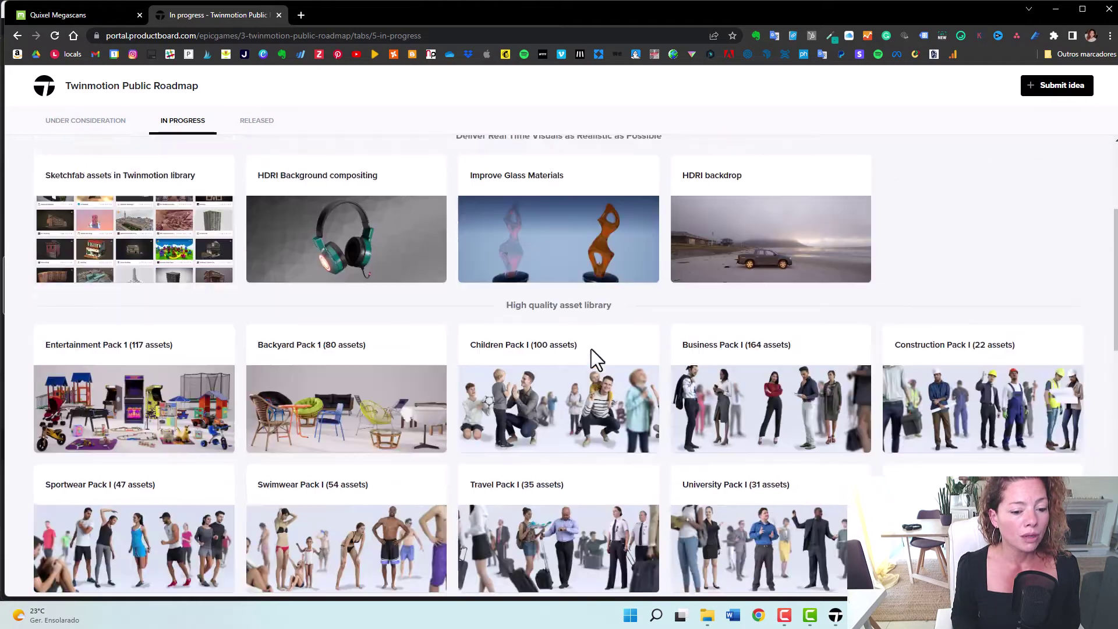
scroll(591, 349, "down", 6)
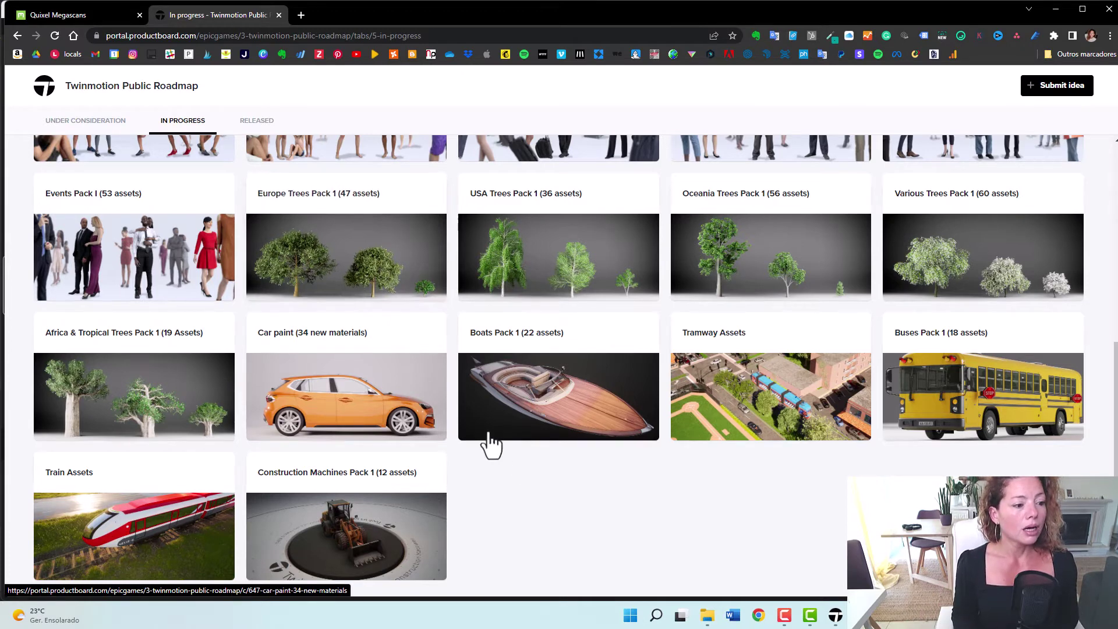
Step: Return to the Megascans Garden Plants grid and scroll through plants like Castor Oil Plant and Mustard
left_click(86, 14)
scroll(501, 367, "down", 10)
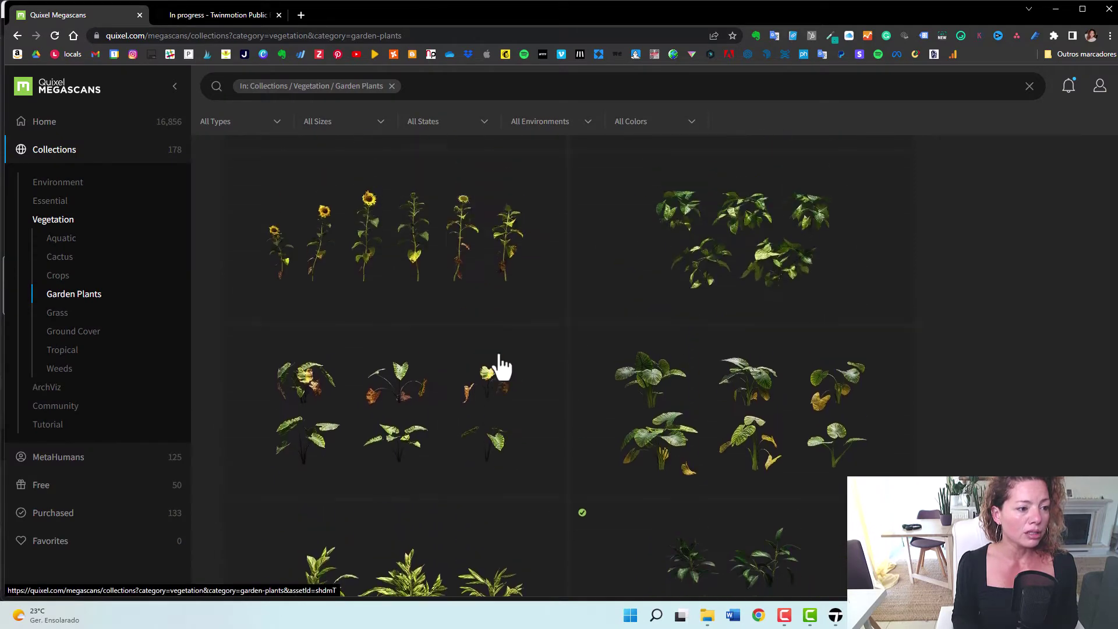
scroll(501, 367, "up", 1)
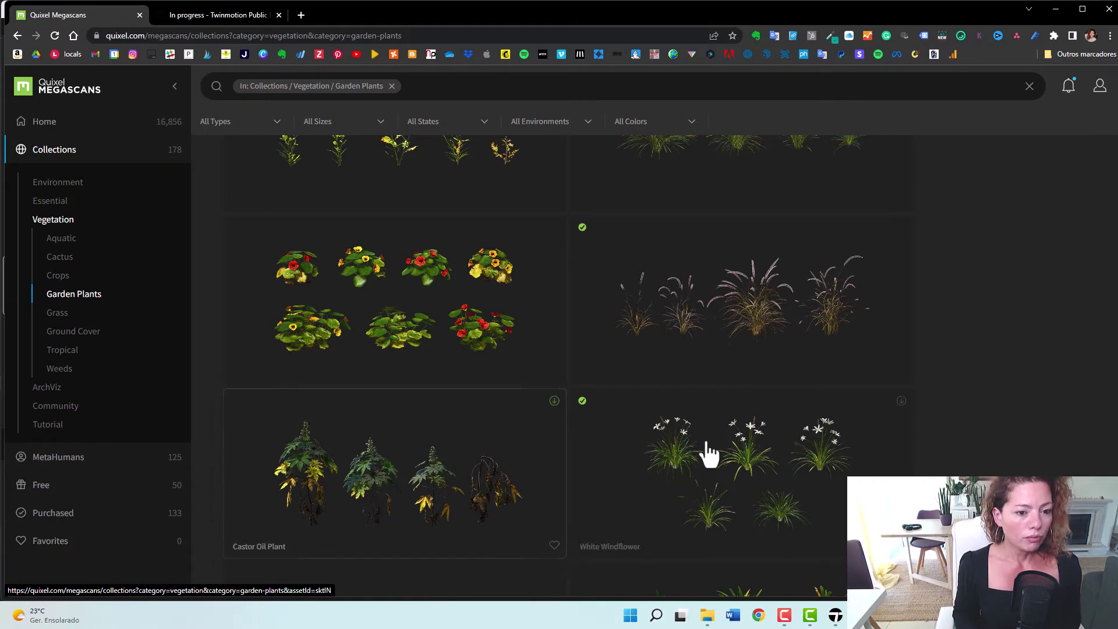
scroll(696, 446, "up", 3)
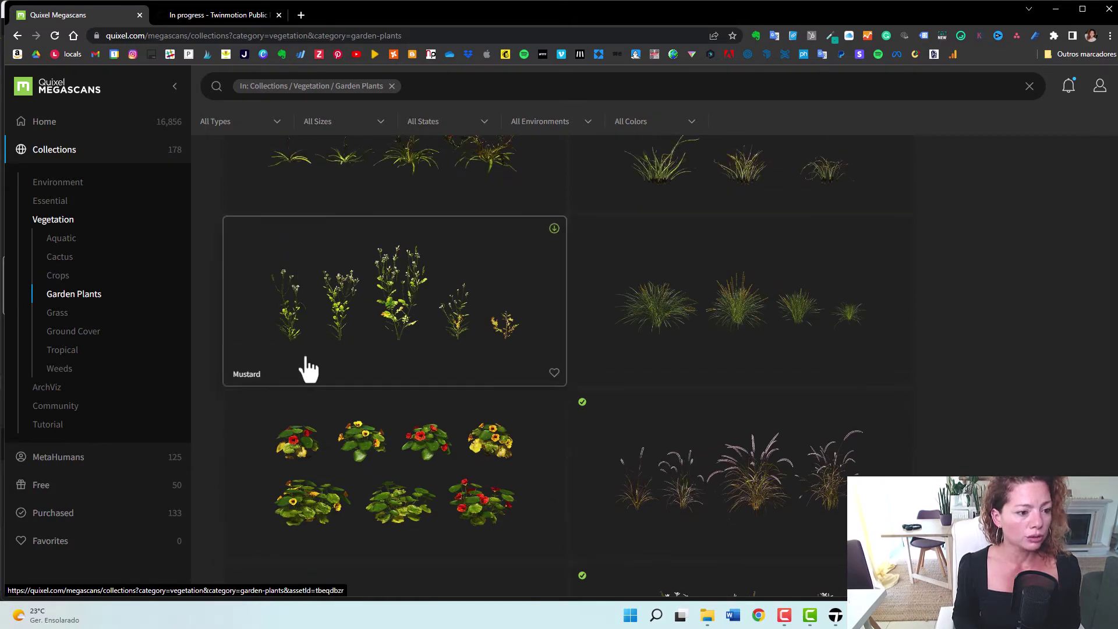
scroll(485, 377, "up", 1)
scroll(485, 377, "up", 2)
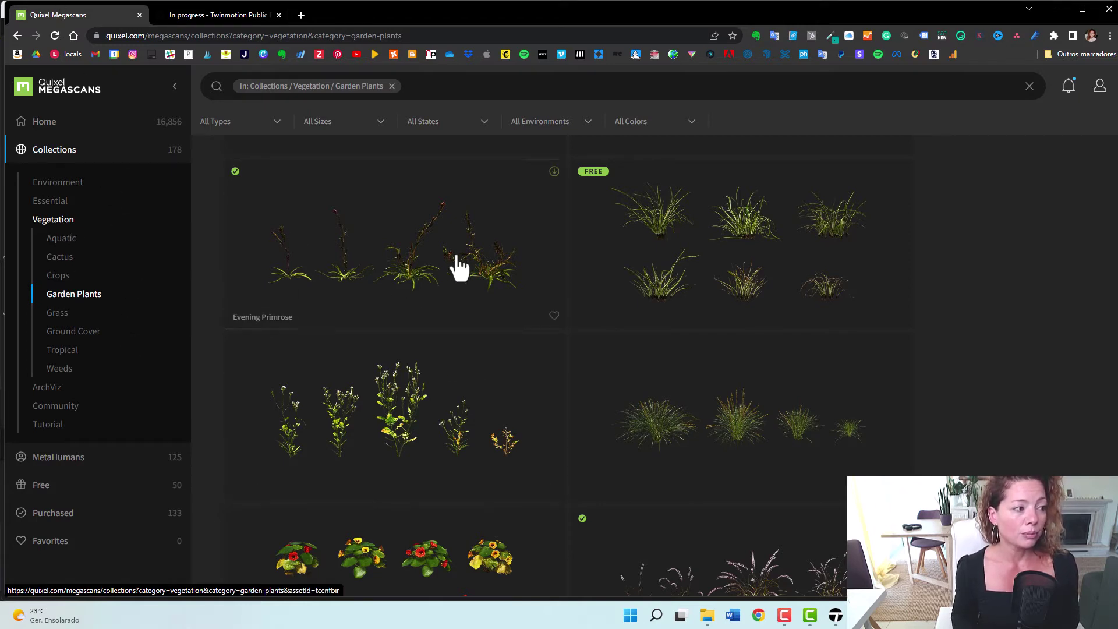
left_click(836, 615)
Step: Fly the camera up to the Bird of Paradise and close its variations popup
right_click_drag(868, 304, 886, 283)
key("w")
key("w")
key("s")
key("w")
key("w")
right_click_drag(803, 319, 825, 315)
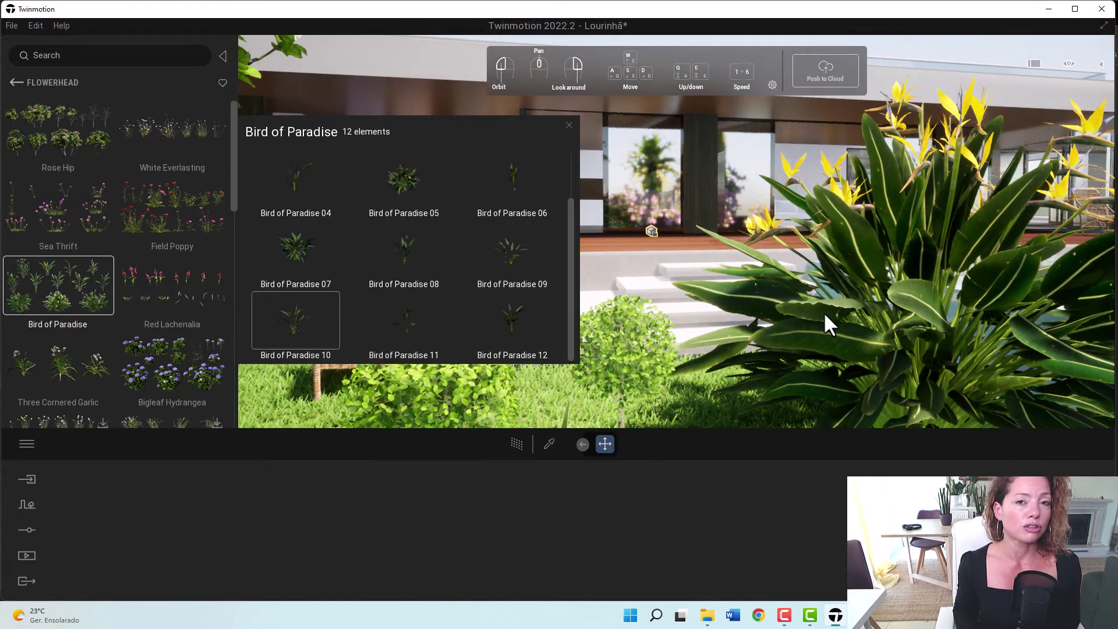
left_click(569, 125)
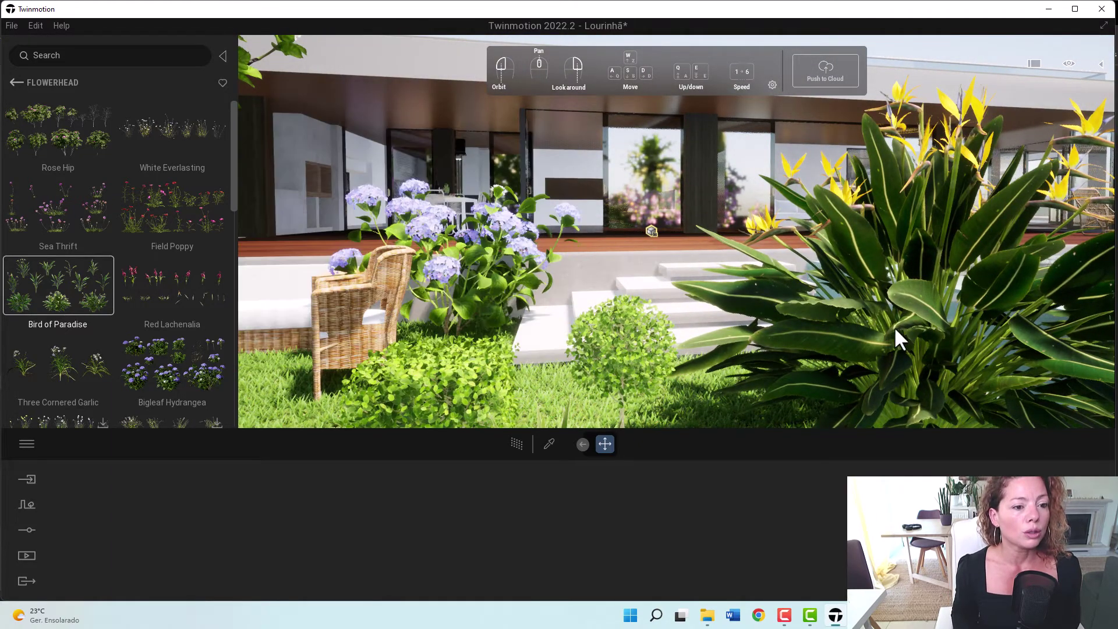
Step: Move back through the garden, turning toward the flowering trees, the terrace and the Bird of Paradise
key("s")
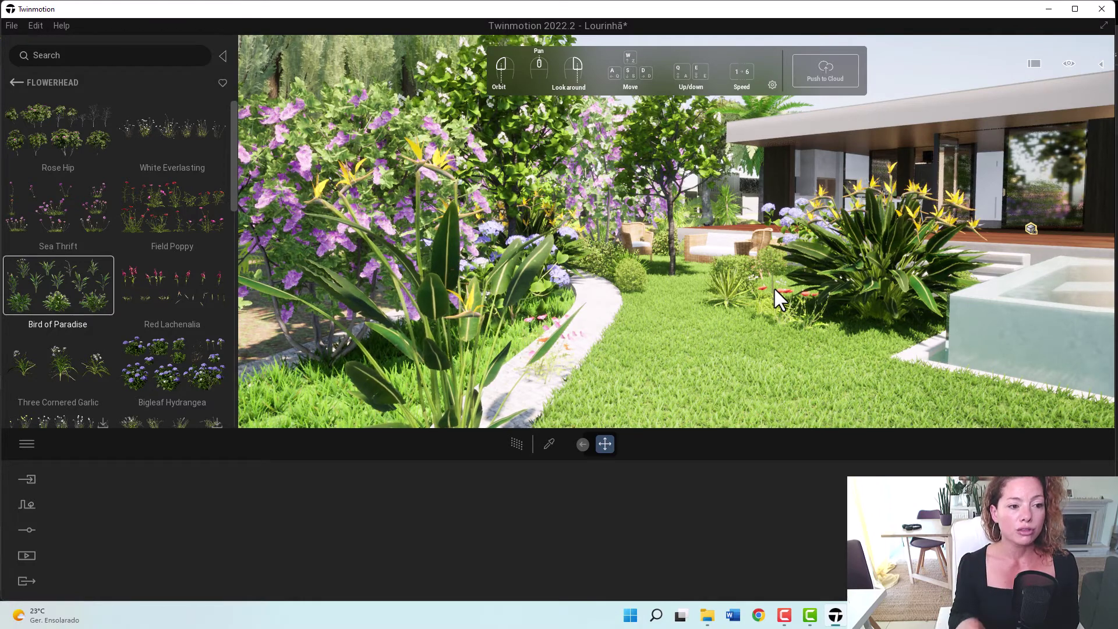
right_click_drag(680, 320, 635, 309)
key("w")
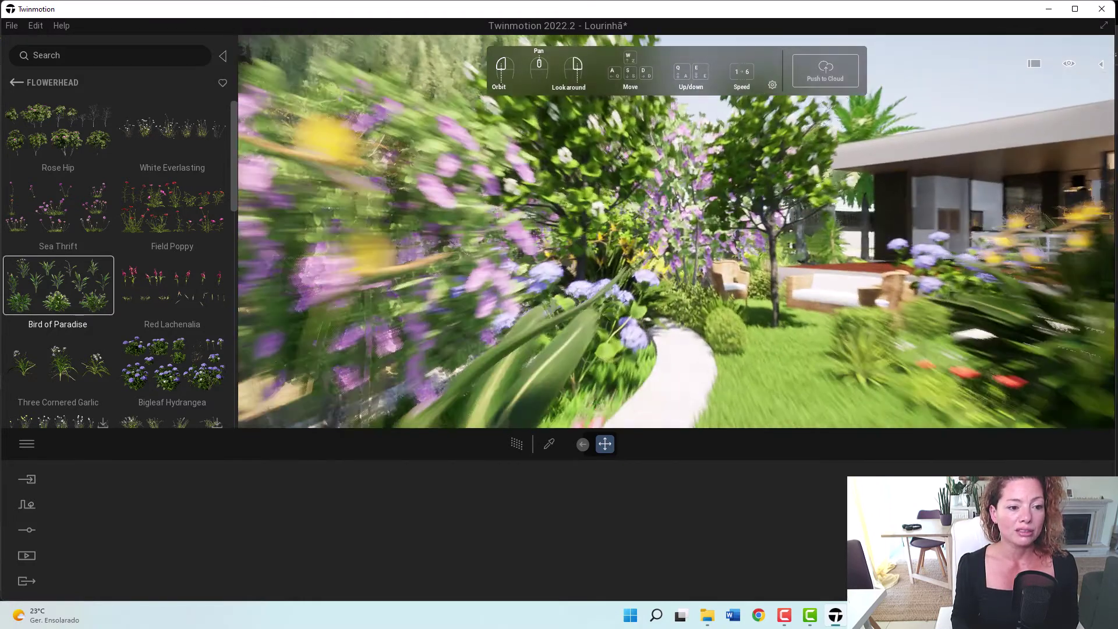
right_click_drag(478, 274, 522, 274)
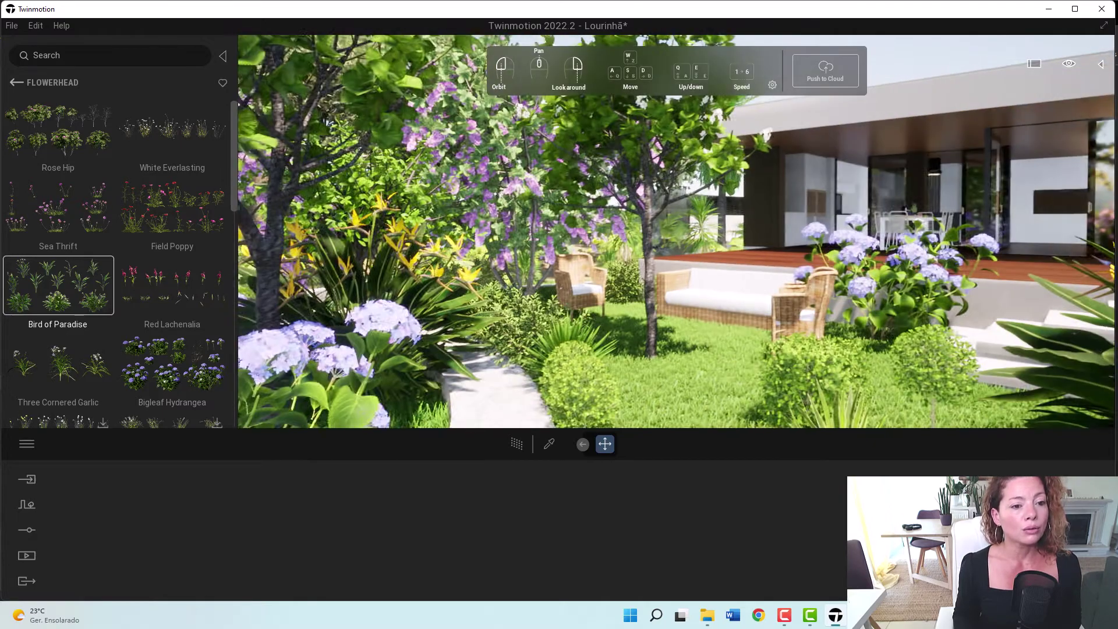
right_click_drag(799, 251, 944, 256)
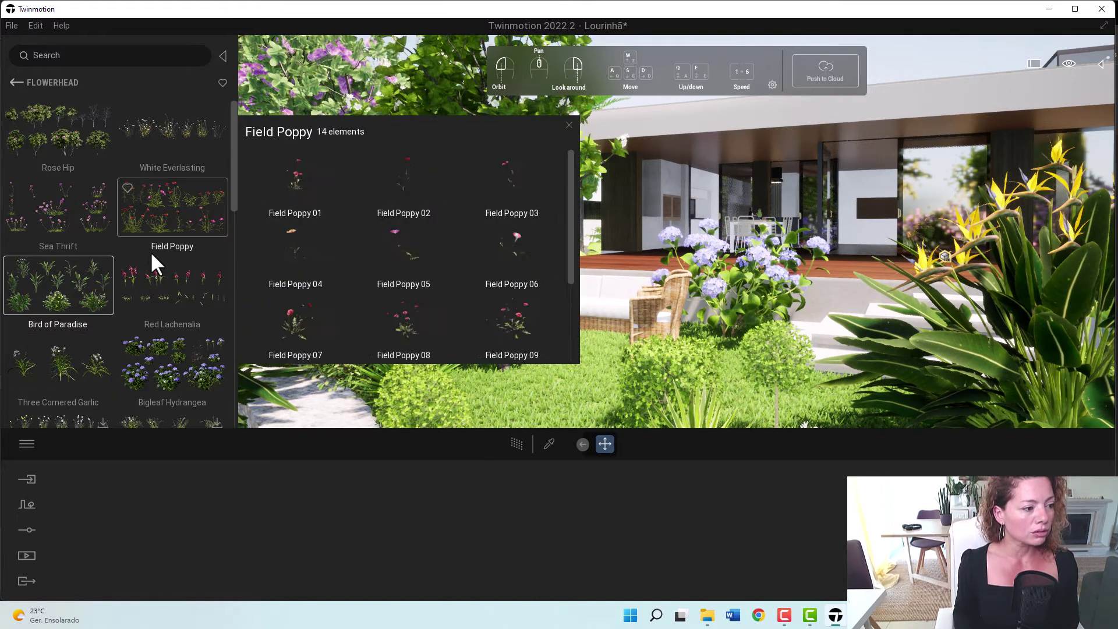
Step: Preview the Field Poppy and Sea Thrift variations, then go back to the Flowering Plant categories
mouse_move(168, 293)
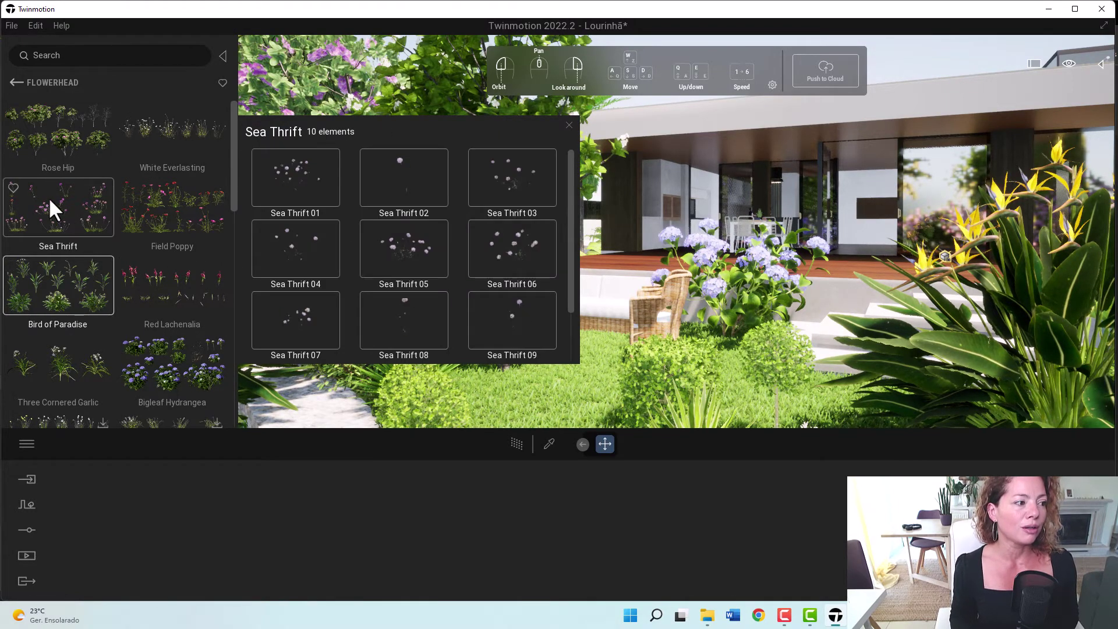
left_click(13, 81)
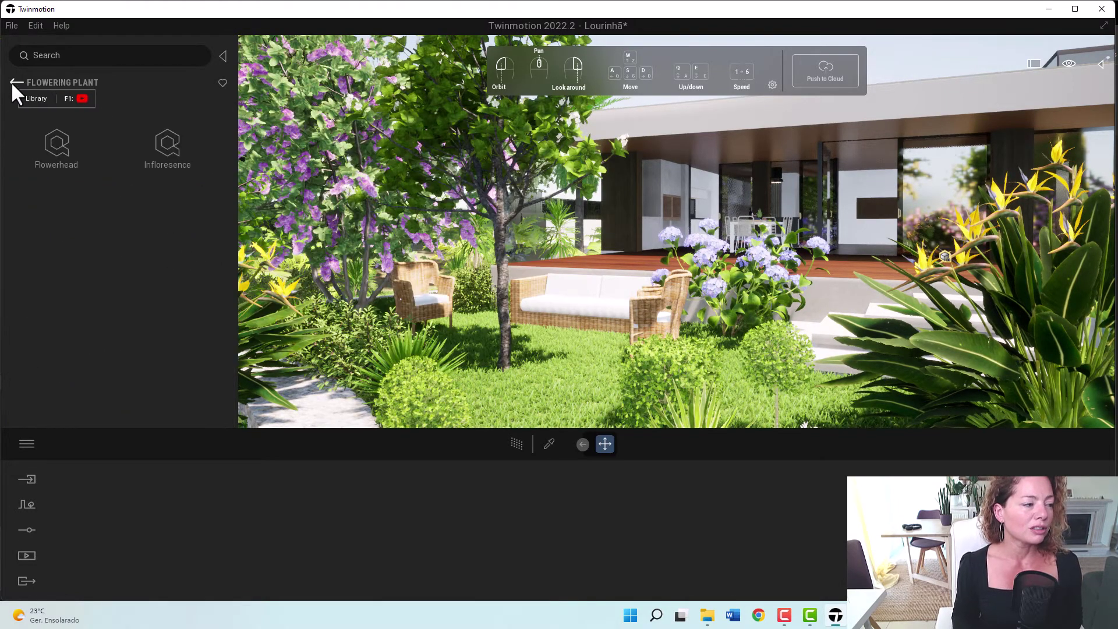
Step: Scroll the 3D Plants category list to open Herb, showing Basil, Thyme, Coriander and Sage
scroll(175, 367, "down", 2)
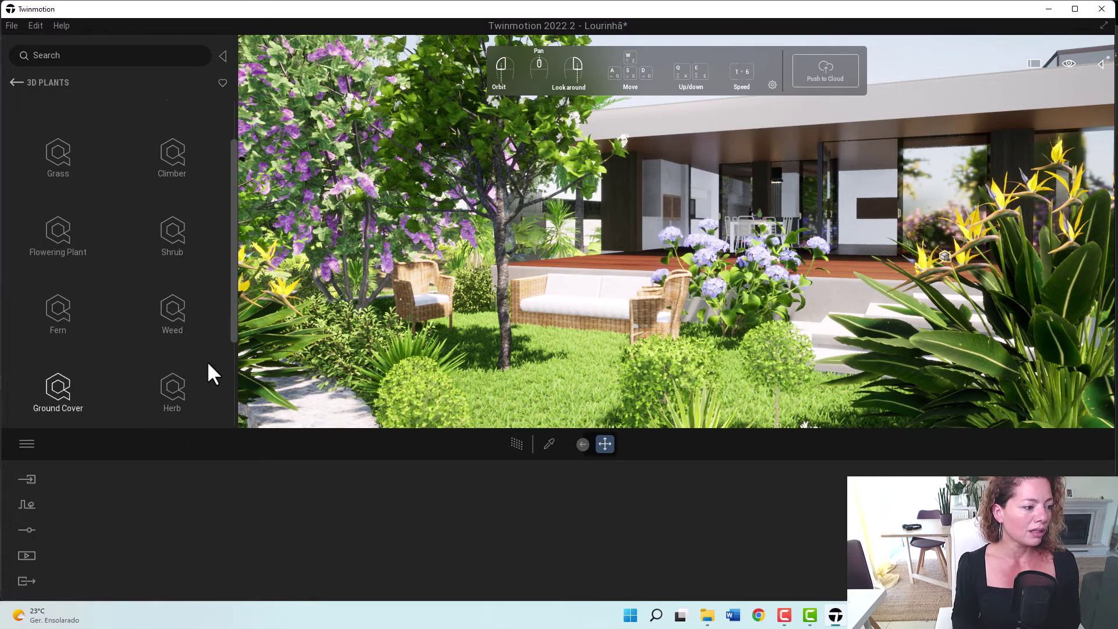
scroll(117, 390, "up", 2)
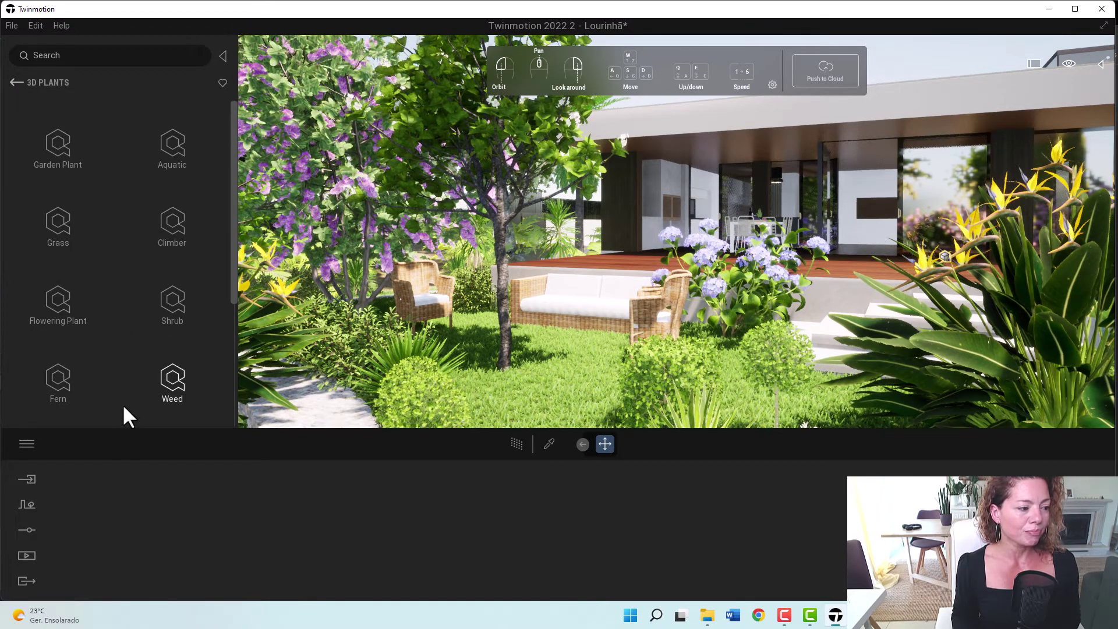
scroll(108, 376, "down", 5)
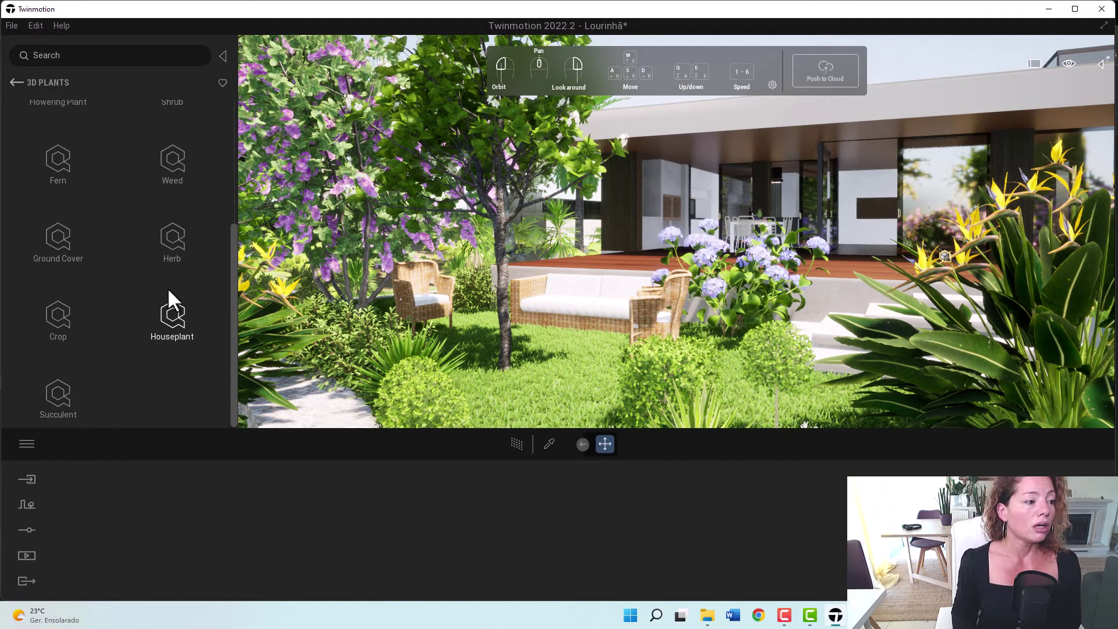
left_click(166, 252)
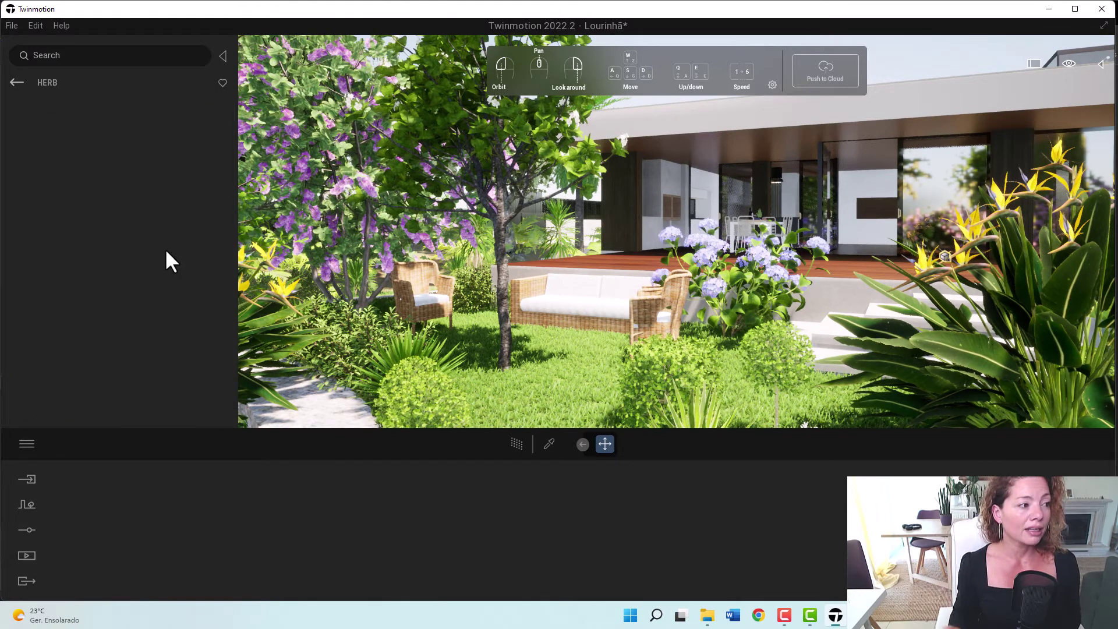